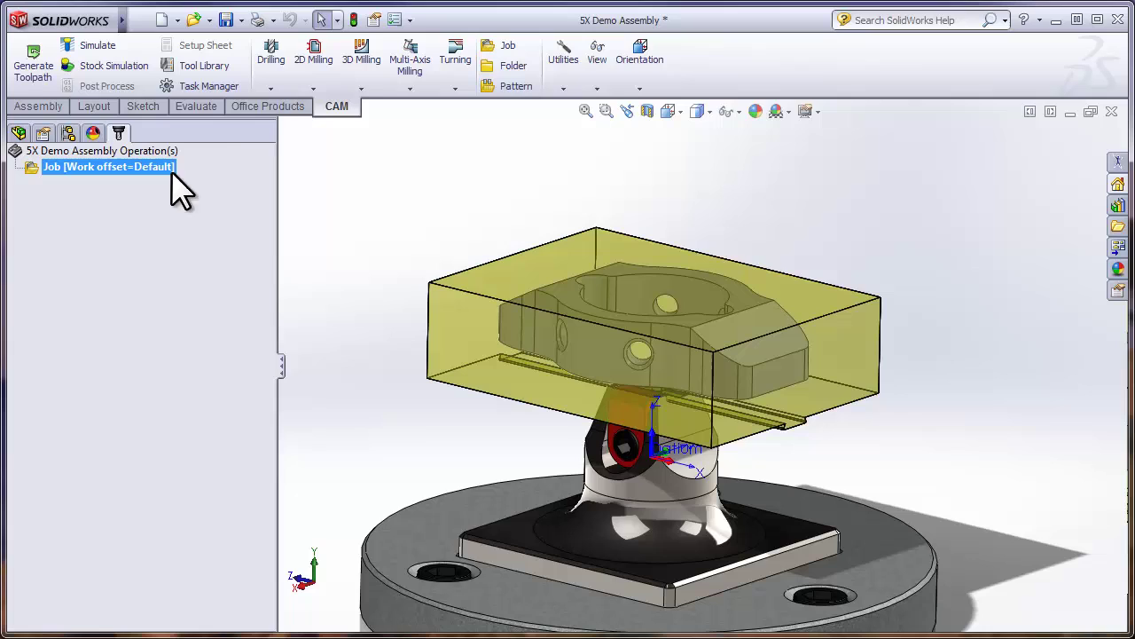
# Step: Create a Face milling operation over the stock's top using the #5 - Ø1" face mill from the Aluminium Tools library
pyautogui.click(308, 78)
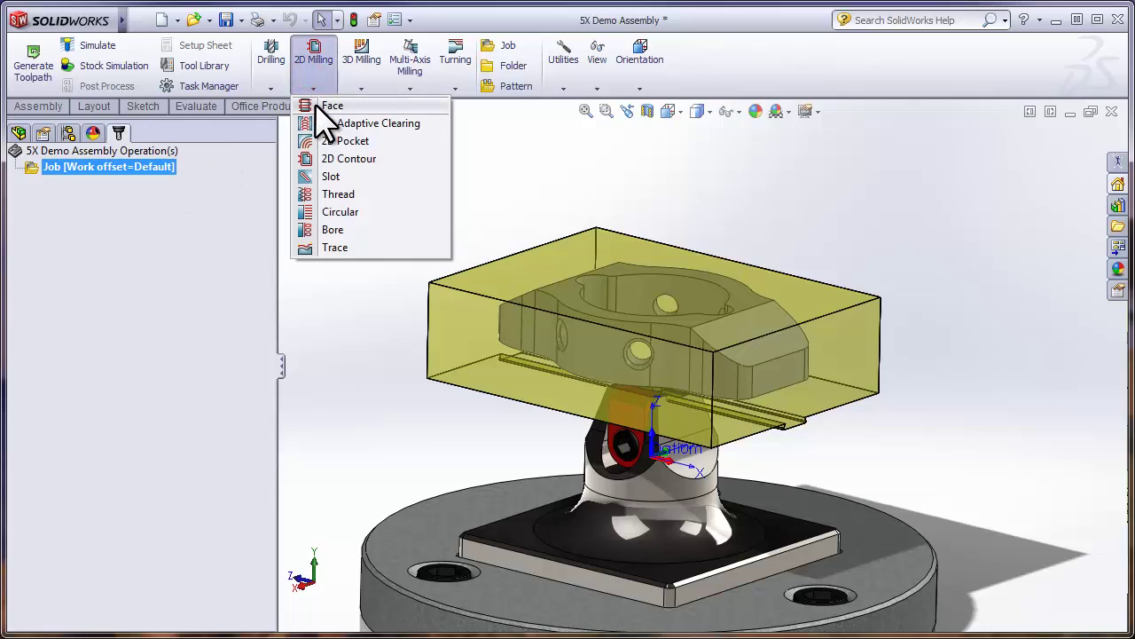
pyautogui.click(317, 104)
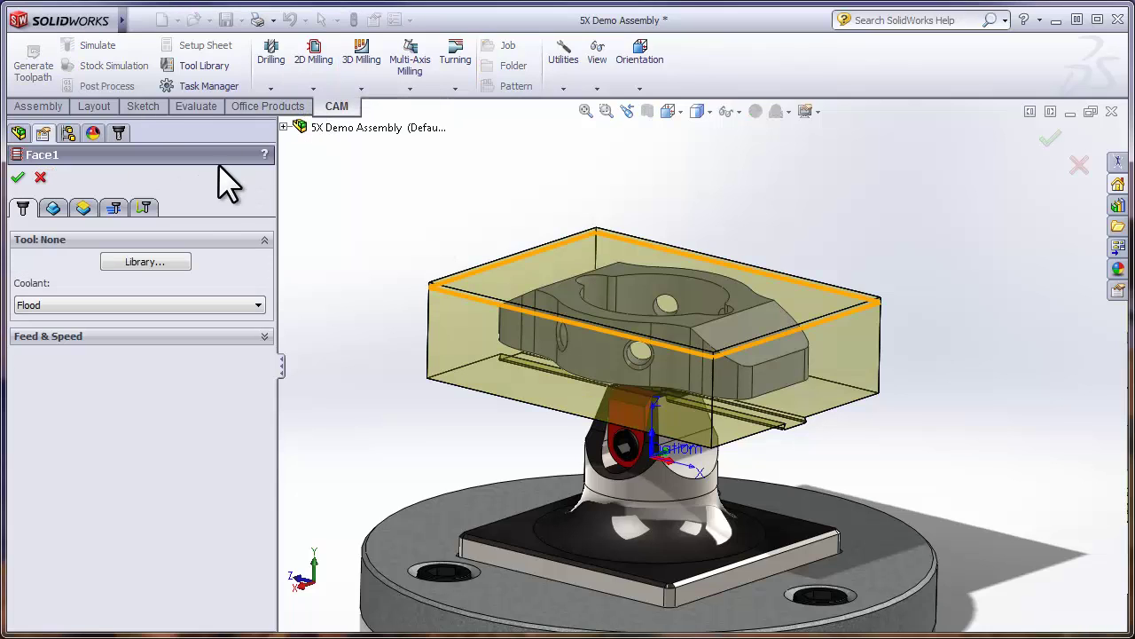
pyautogui.click(148, 255)
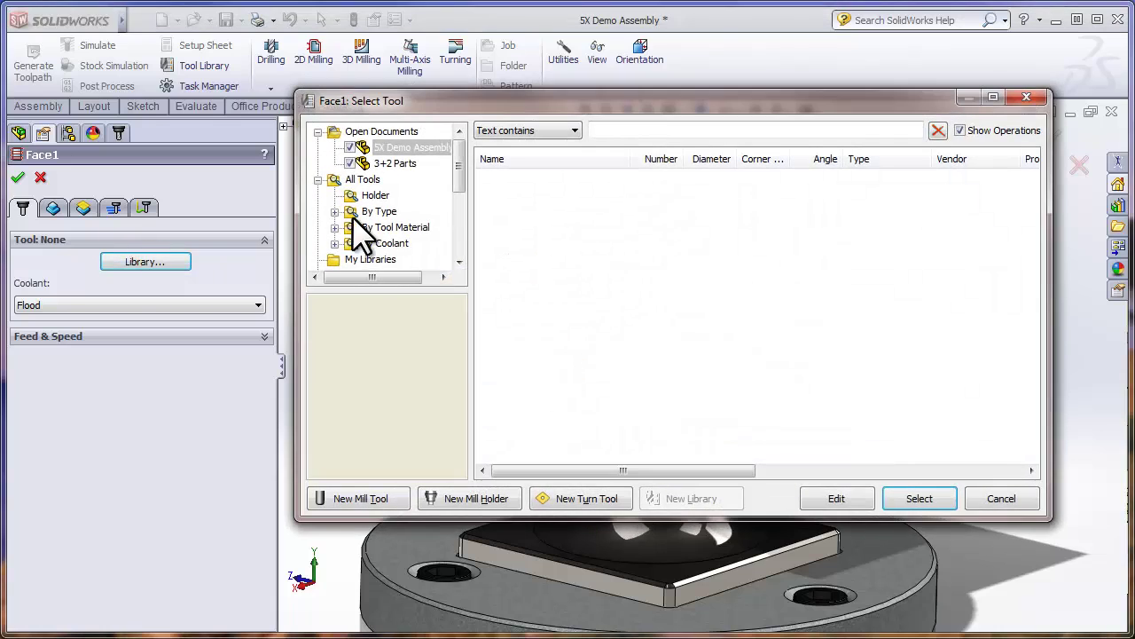
pyautogui.moveTo(458, 191); pyautogui.dragTo(462, 222)
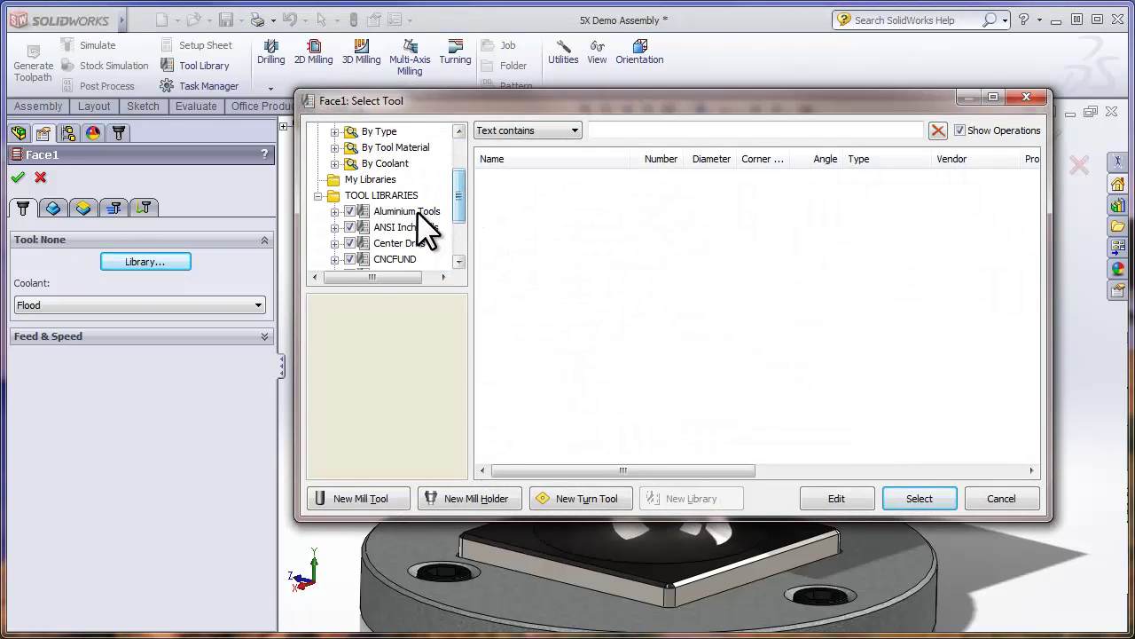
pyautogui.click(417, 210)
pyautogui.click(525, 237)
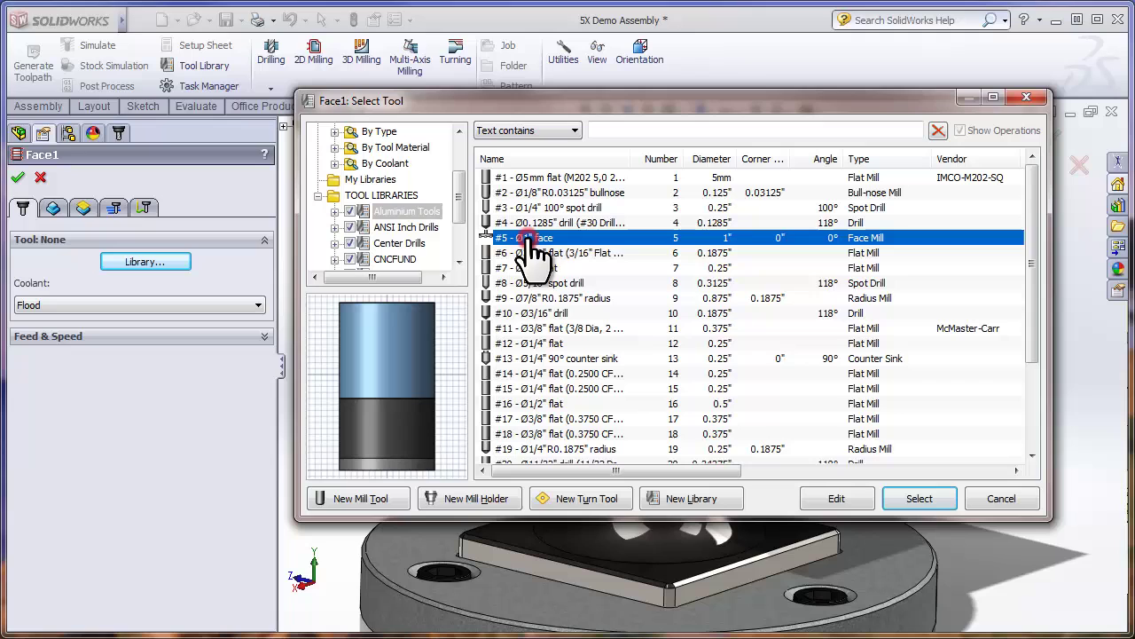
pyautogui.click(926, 495)
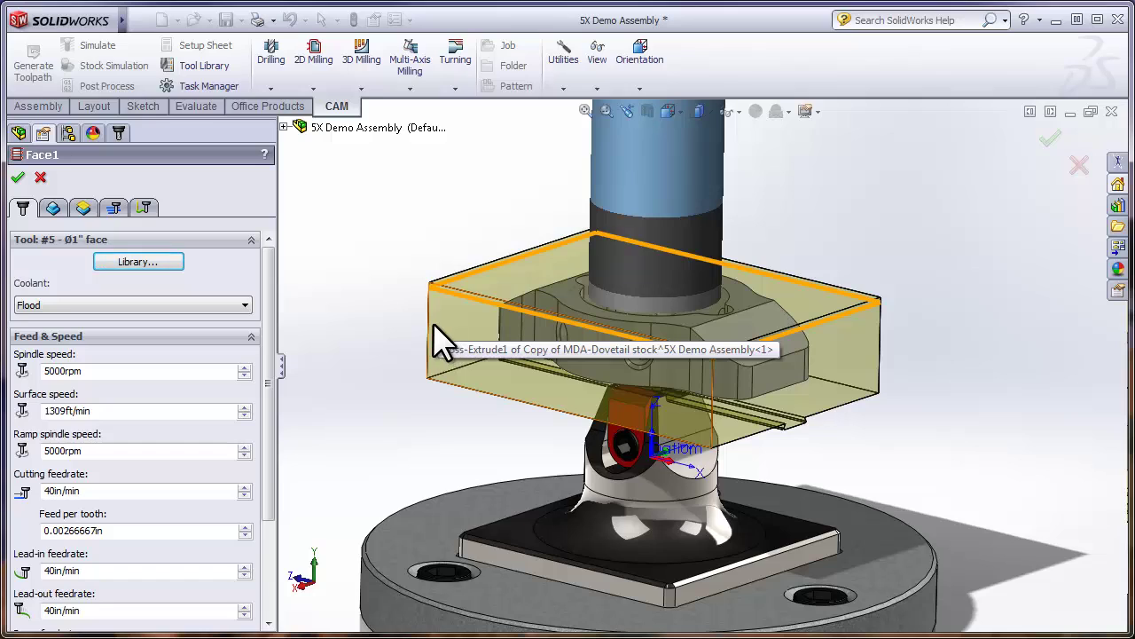
pyautogui.click(18, 178)
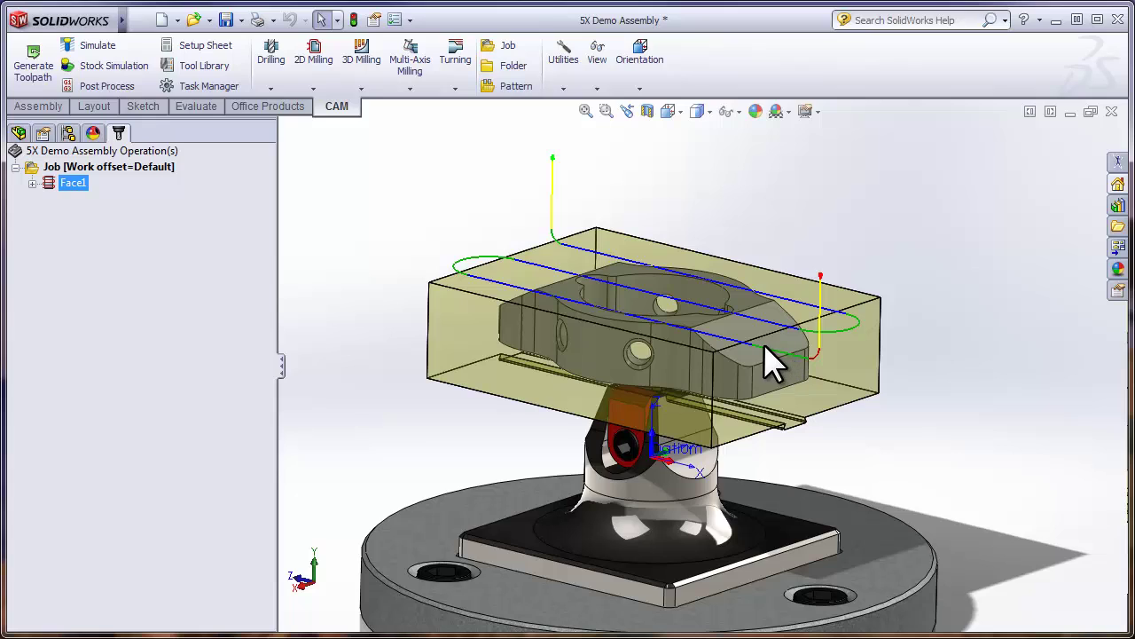
# Step: Start a second Face operation and enable a tool orientation normal to the sloped face at the part's end
pyautogui.click(313, 88)
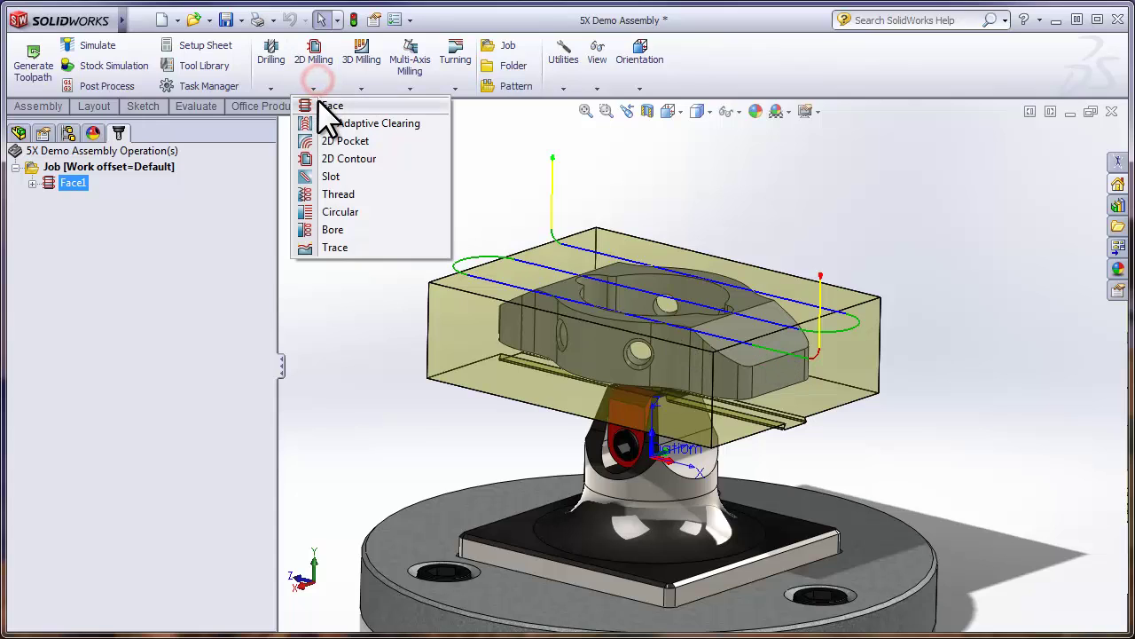
pyautogui.click(323, 102)
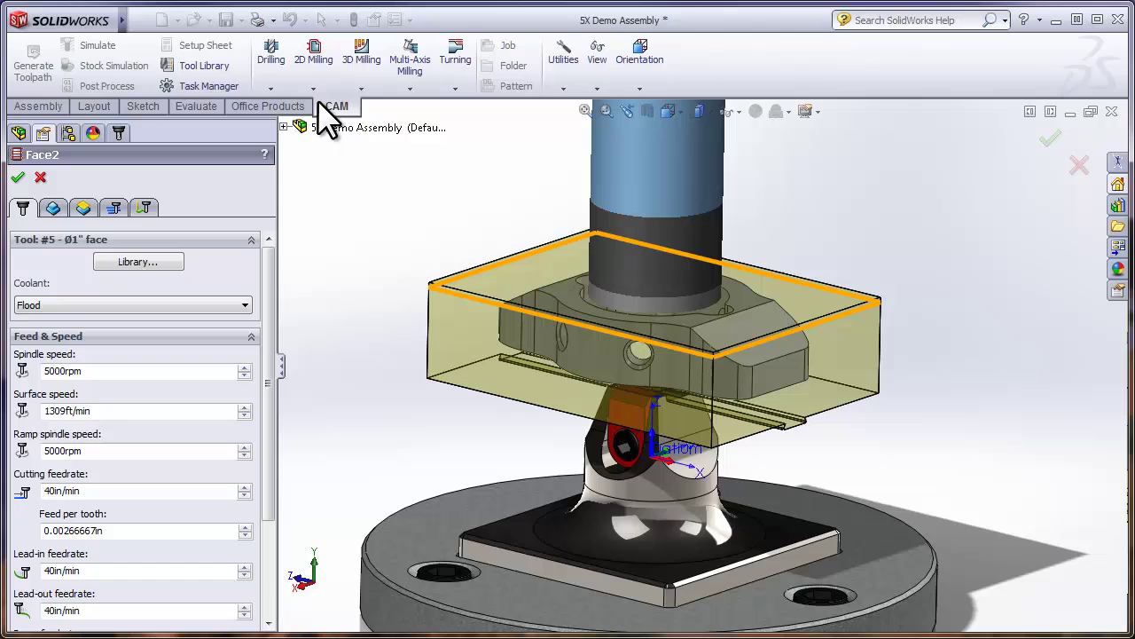
pyautogui.click(54, 207)
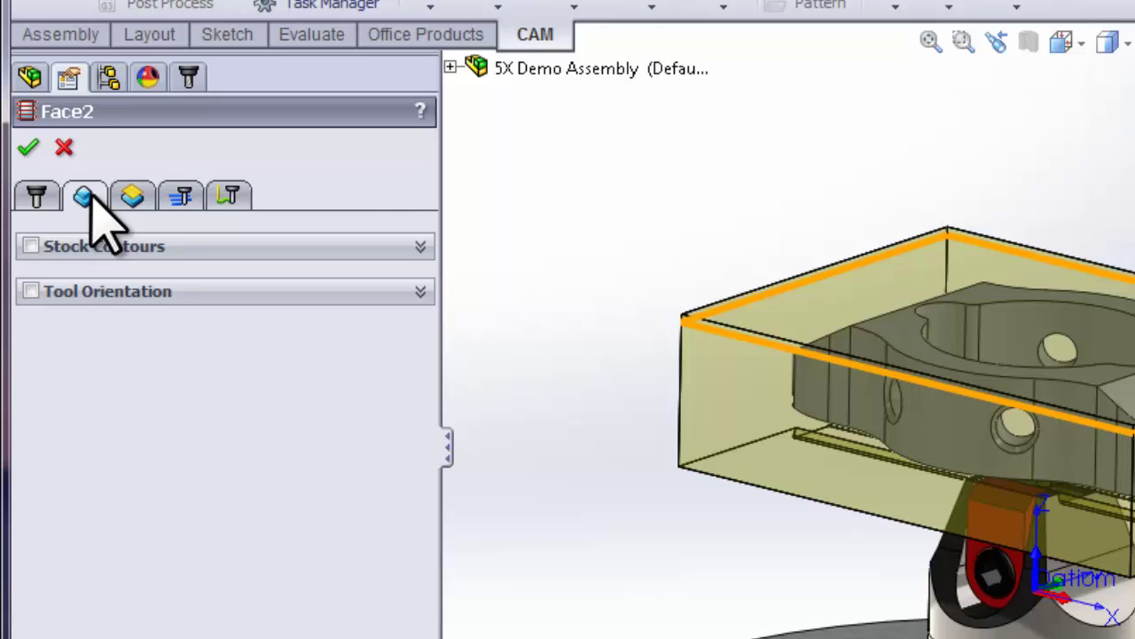
pyautogui.click(31, 292)
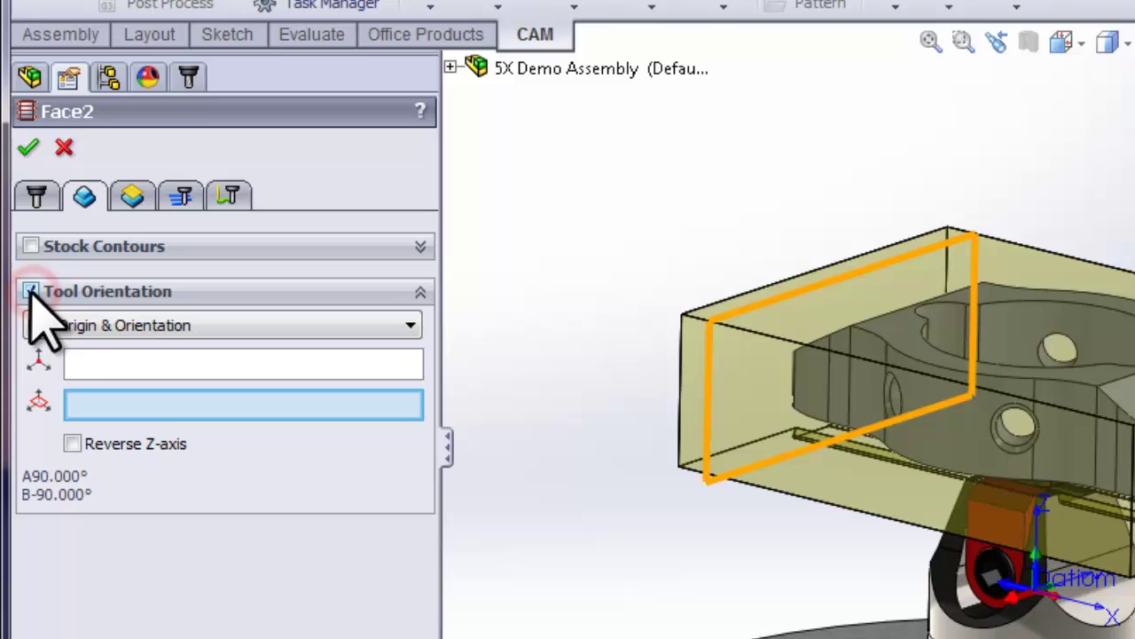
pyautogui.click(111, 405)
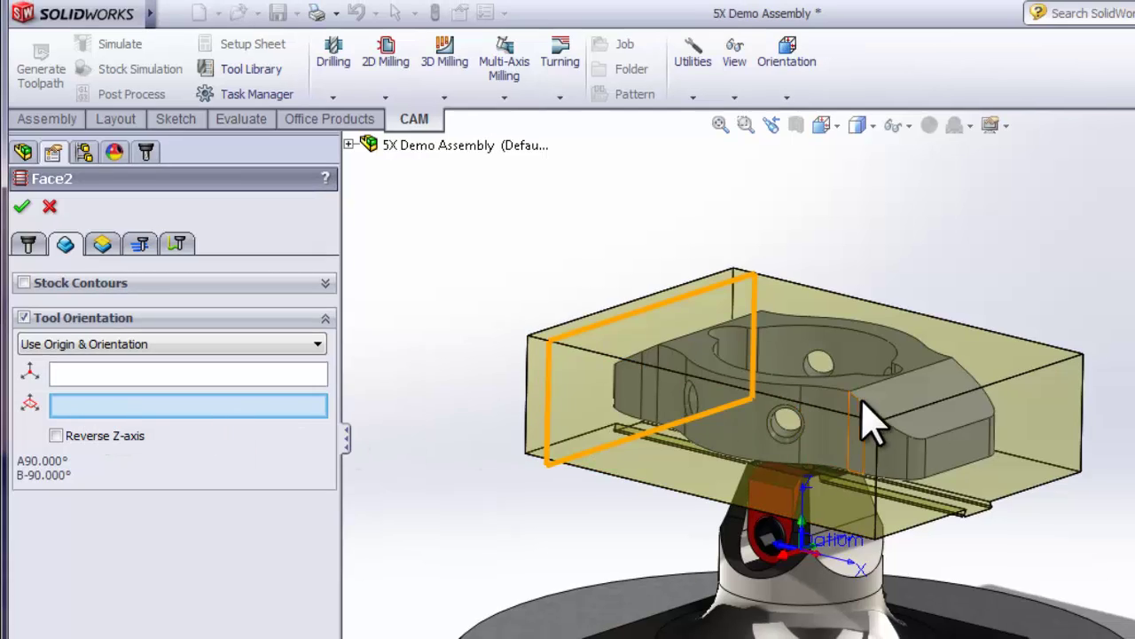
pyautogui.click(956, 429)
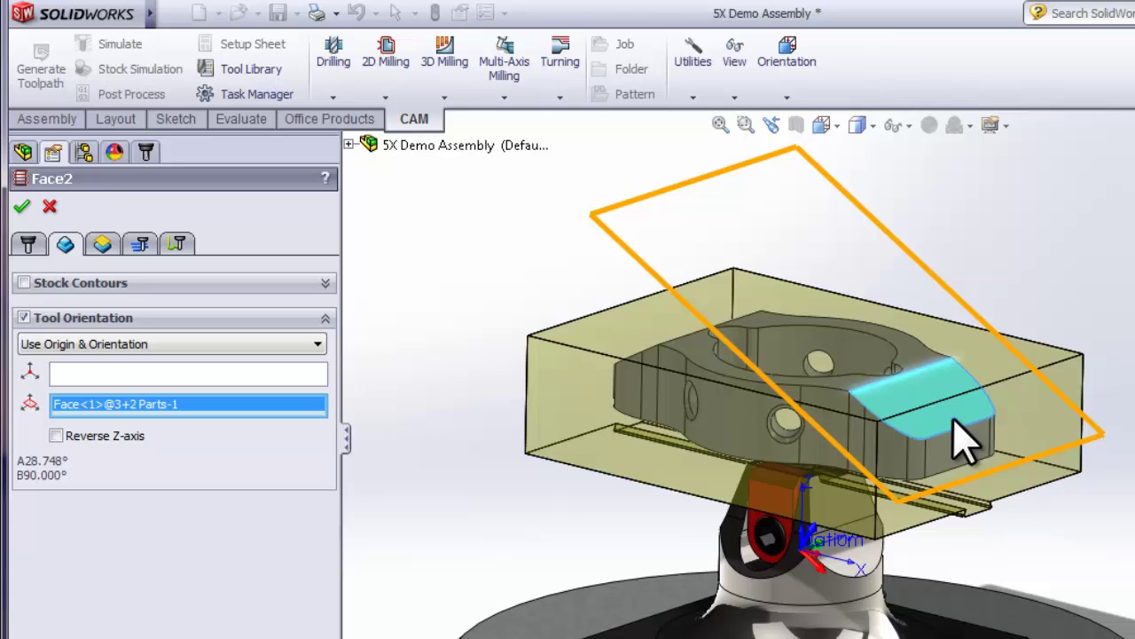
# Step: Enable stock contours for the second Face operation and restrict it to the part's sloped end face
pyautogui.click(64, 275)
pyautogui.click(23, 282)
pyautogui.click(100, 318)
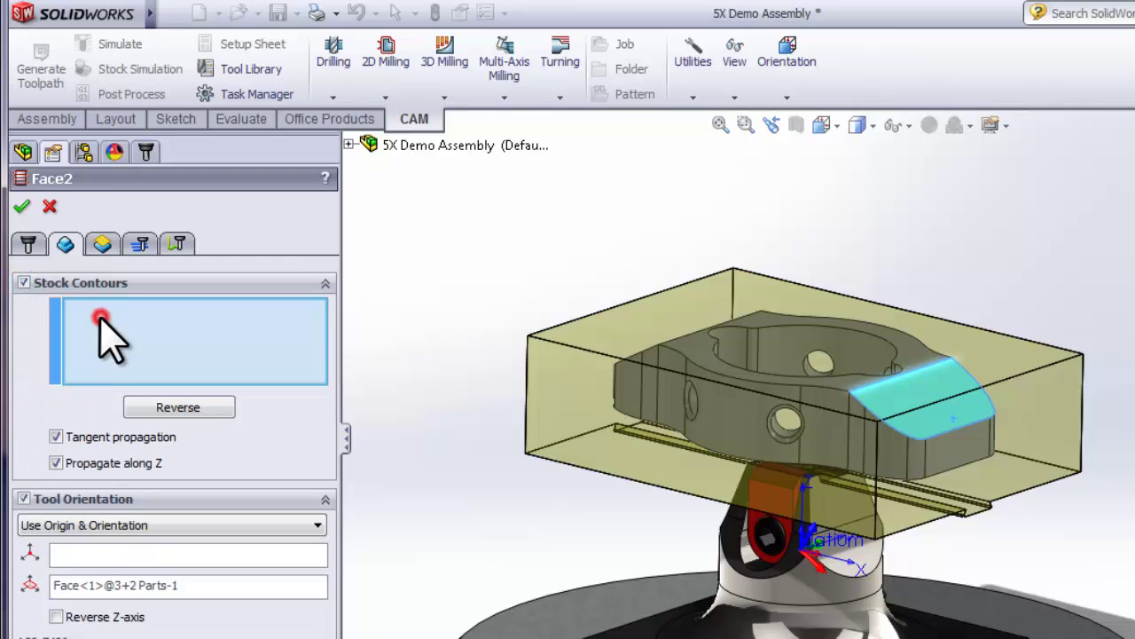
pyautogui.click(940, 416)
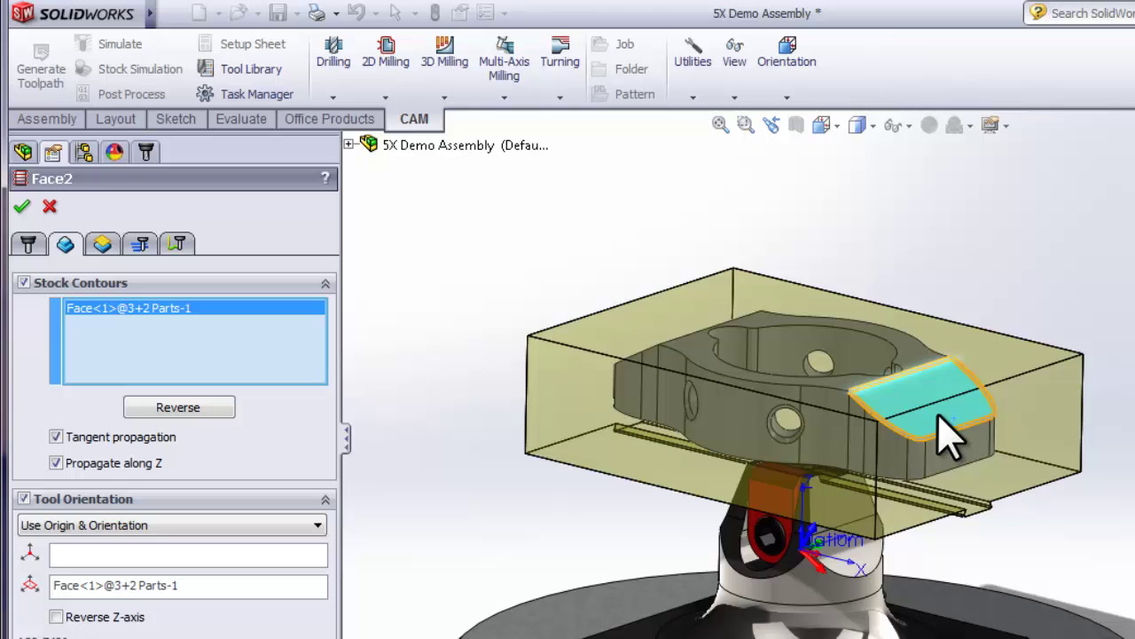
# Step: Set the second Face operation's pass direction to 90 degrees and generate its toolpath
pyautogui.click(141, 245)
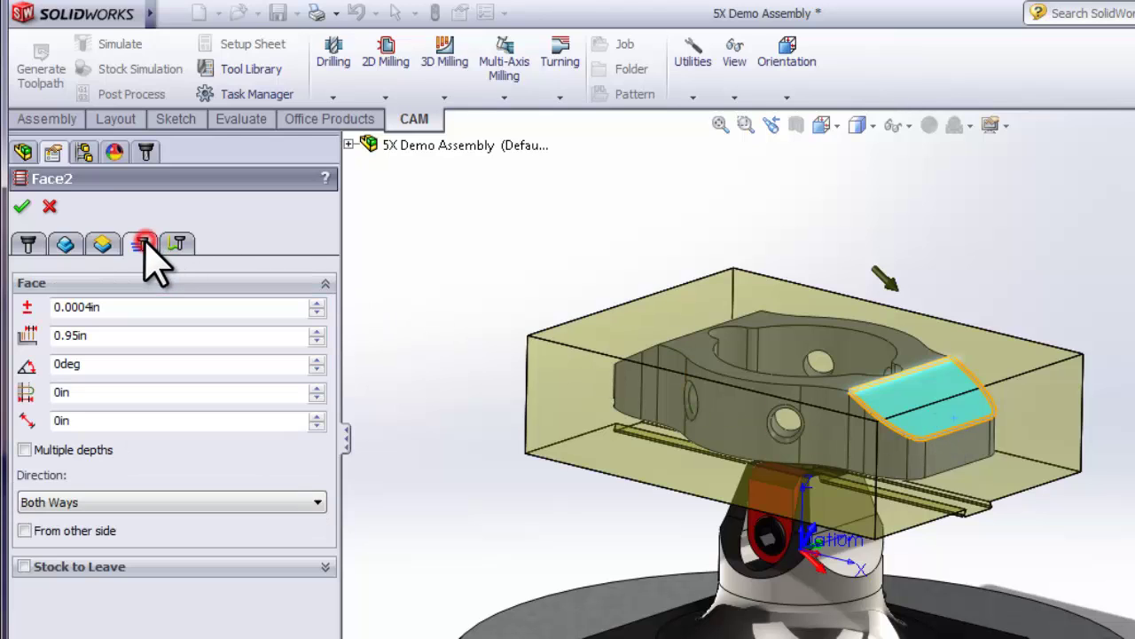
pyautogui.doubleClick(122, 362)
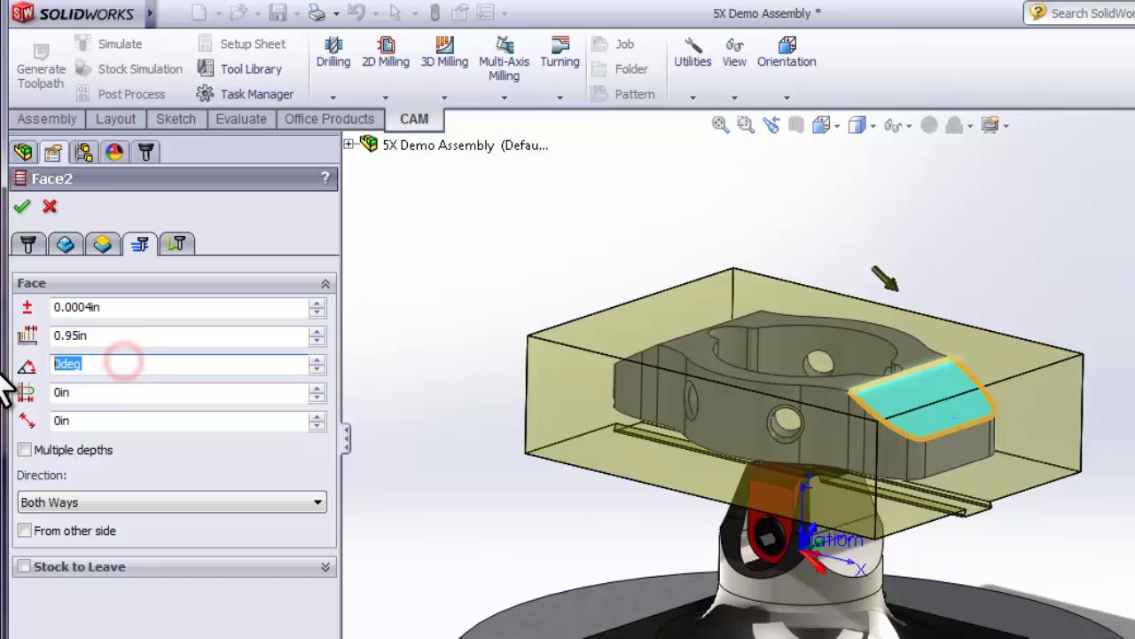
pyautogui.write('90')
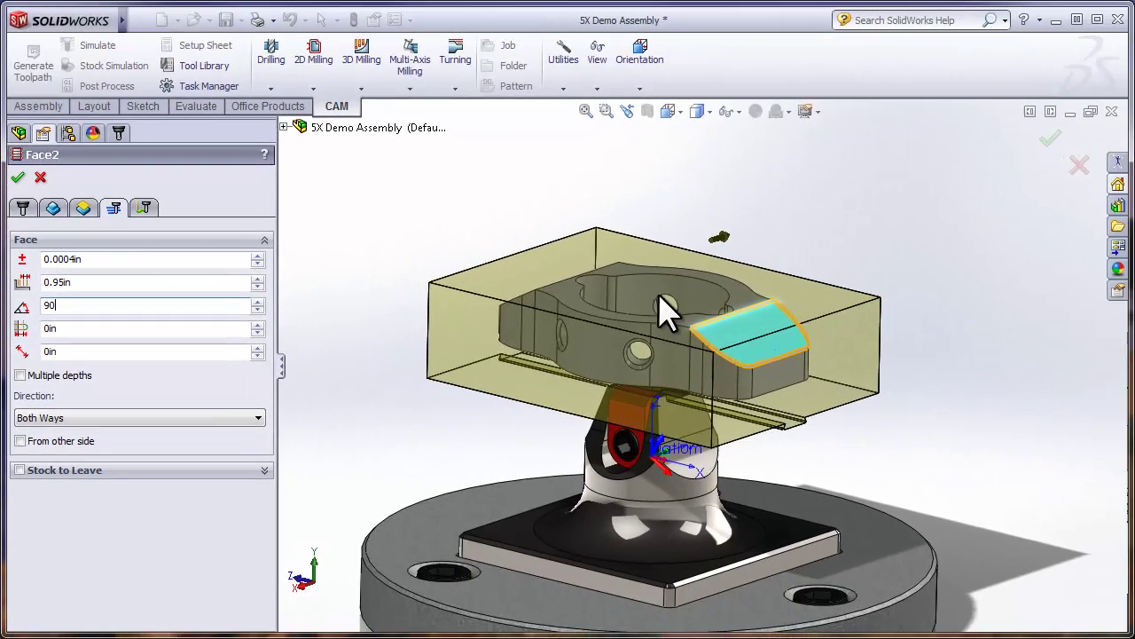
pyautogui.click(18, 178)
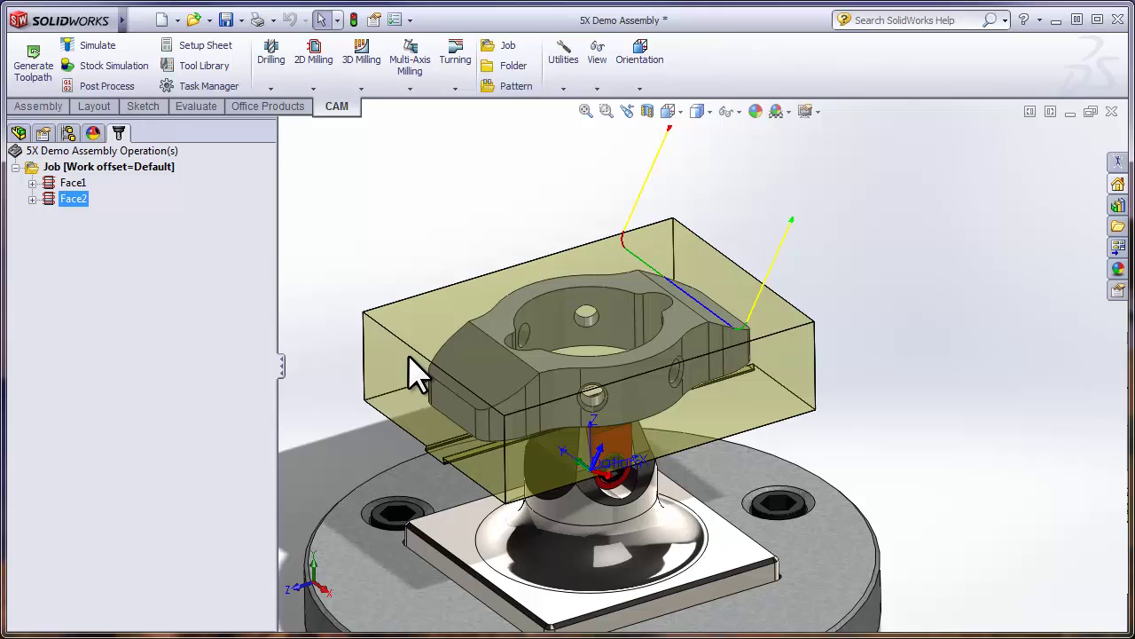
# Step: Mirror the Face2 operation about the assembly's Front Plane with a mirror pattern, keeping the original
pyautogui.click(70, 200)
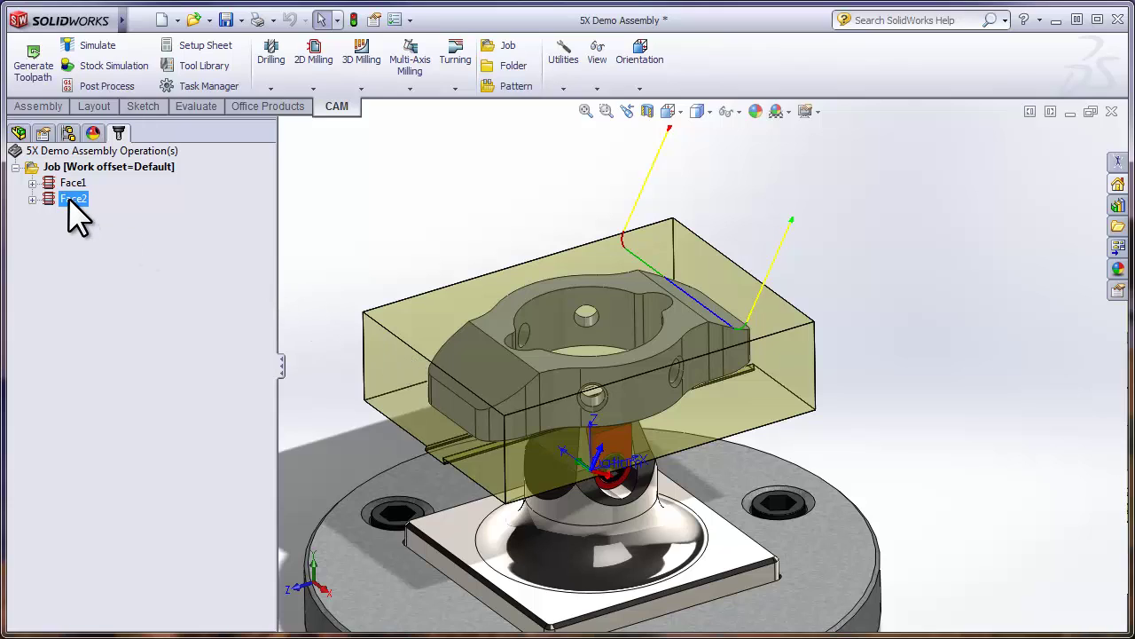
pyautogui.click(510, 88)
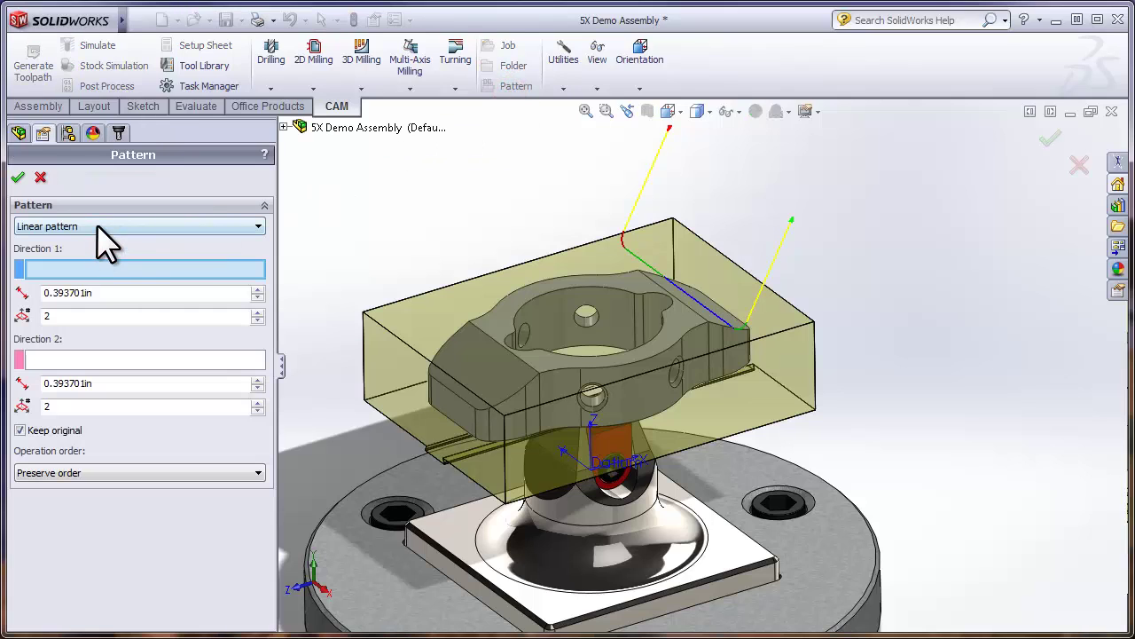
pyautogui.click(97, 226)
pyautogui.click(71, 263)
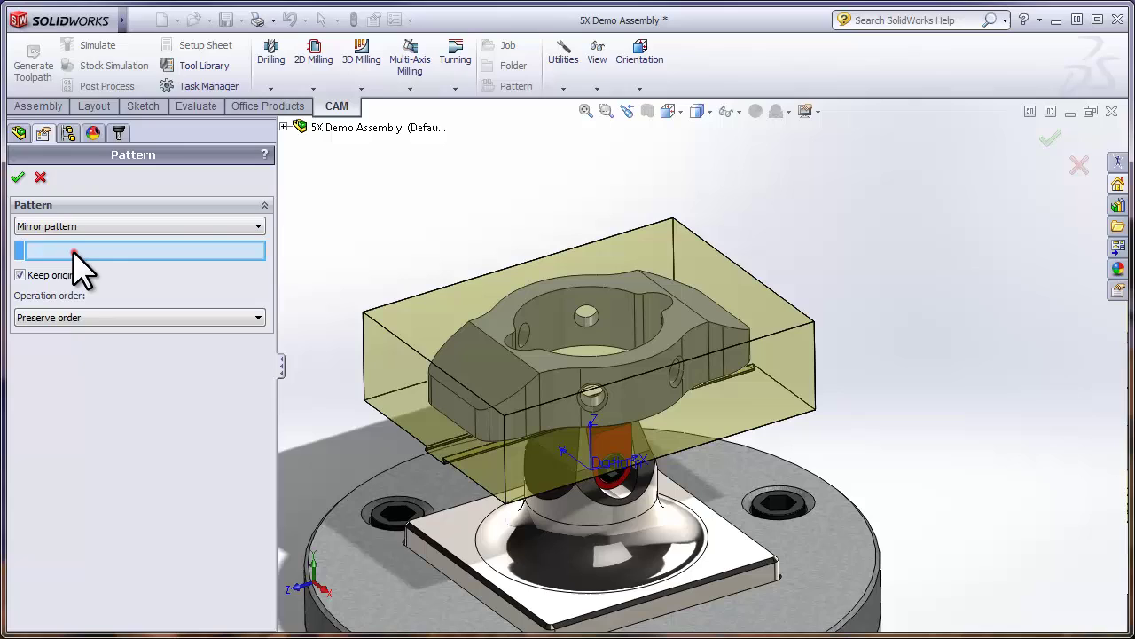
pyautogui.click(284, 129)
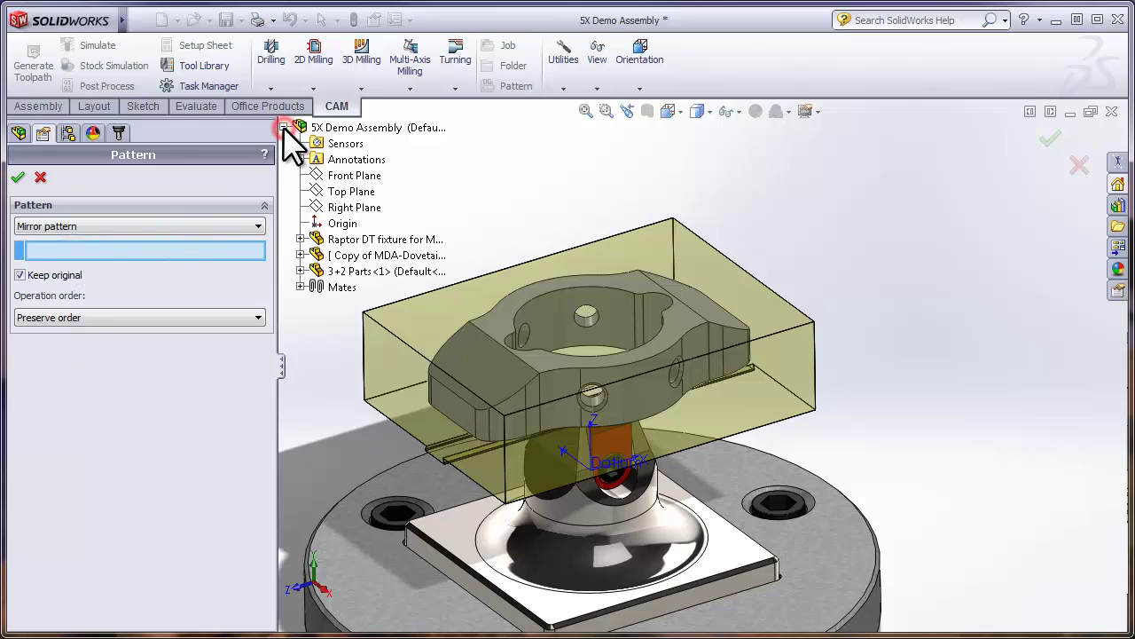
pyautogui.click(356, 178)
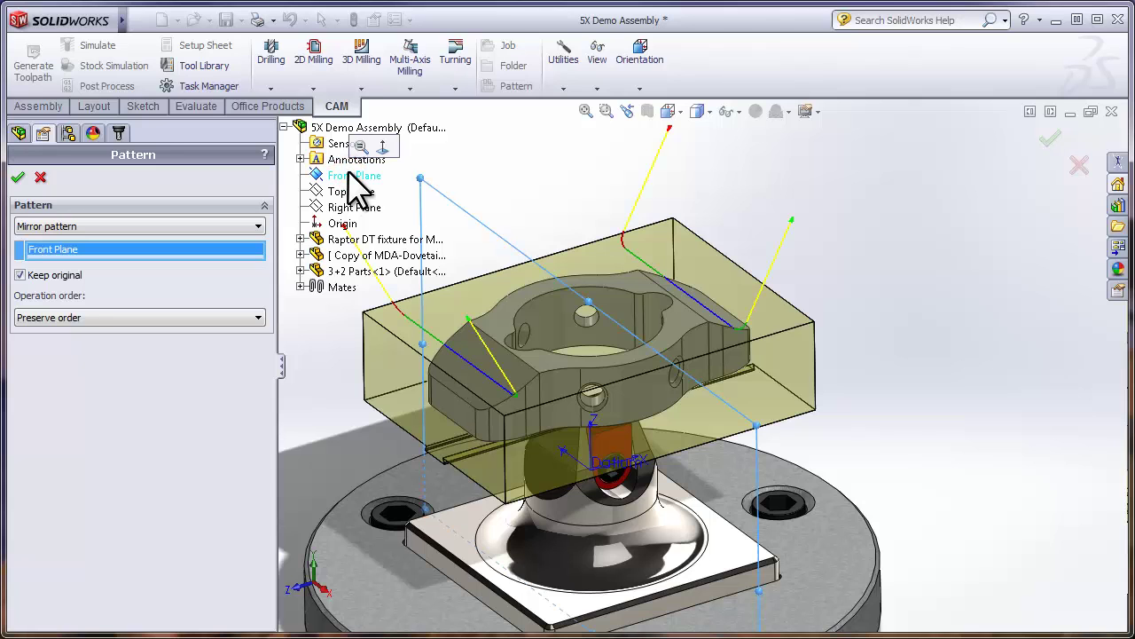
pyautogui.press('Right')
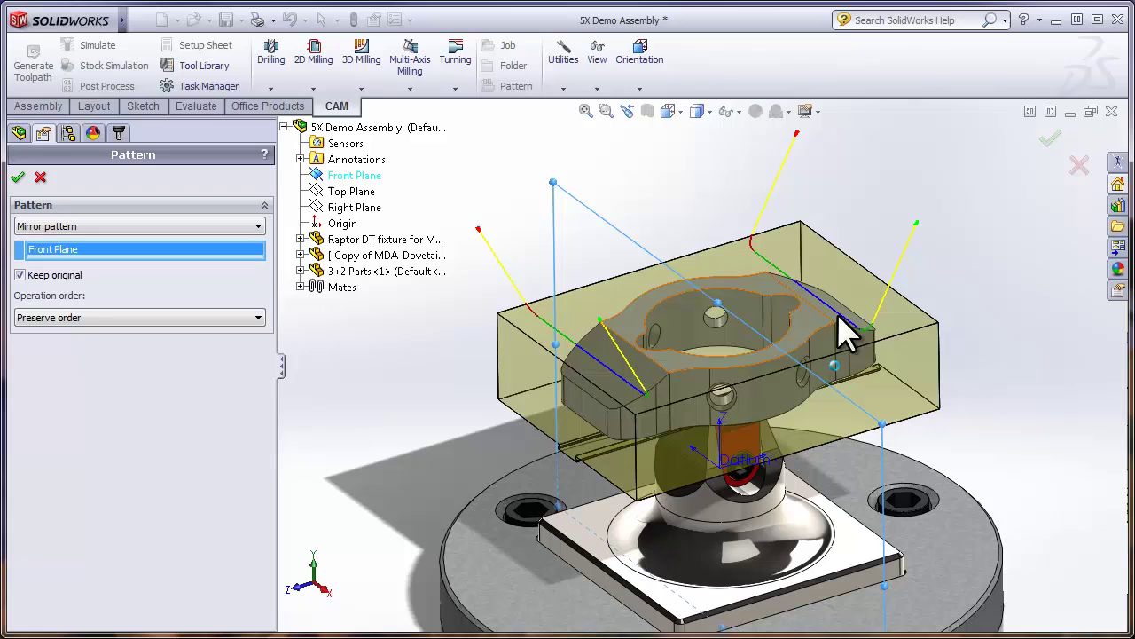
pyautogui.click(18, 177)
# Step: Make the Job the default folder for new operations in place of the mirror folder
pyautogui.click(107, 198)
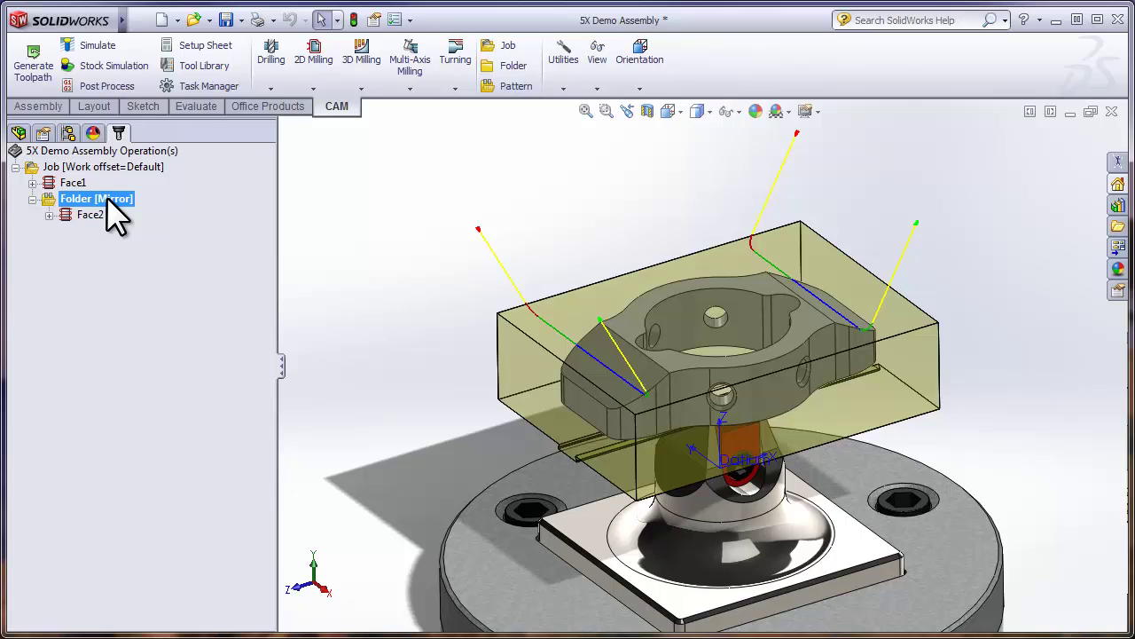
pyautogui.click(126, 209)
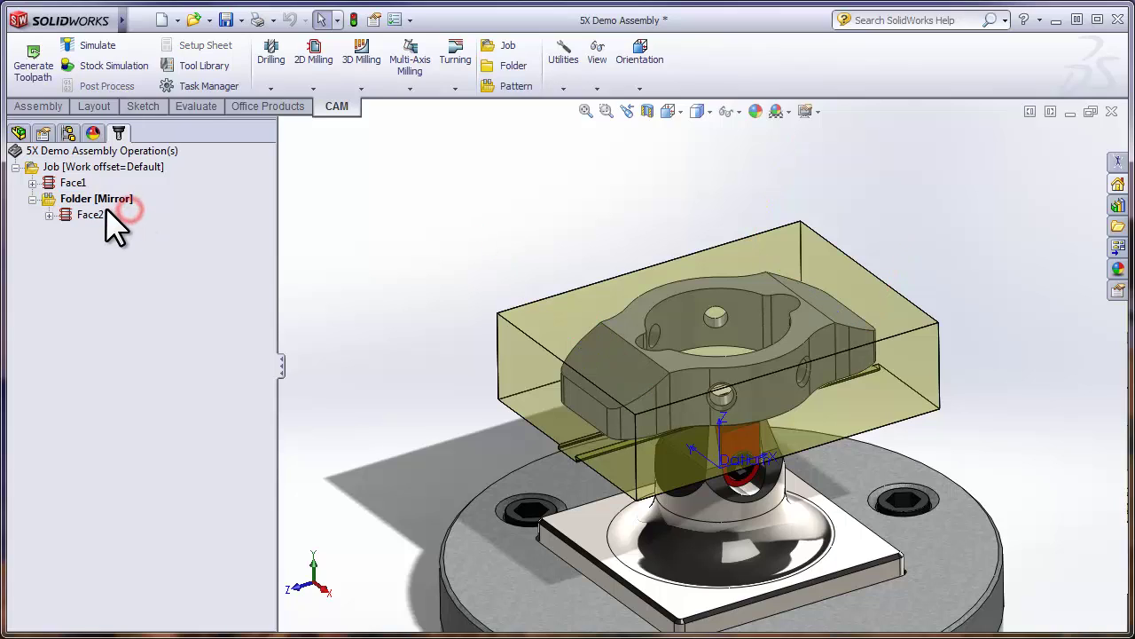
pyautogui.rightClick(82, 165)
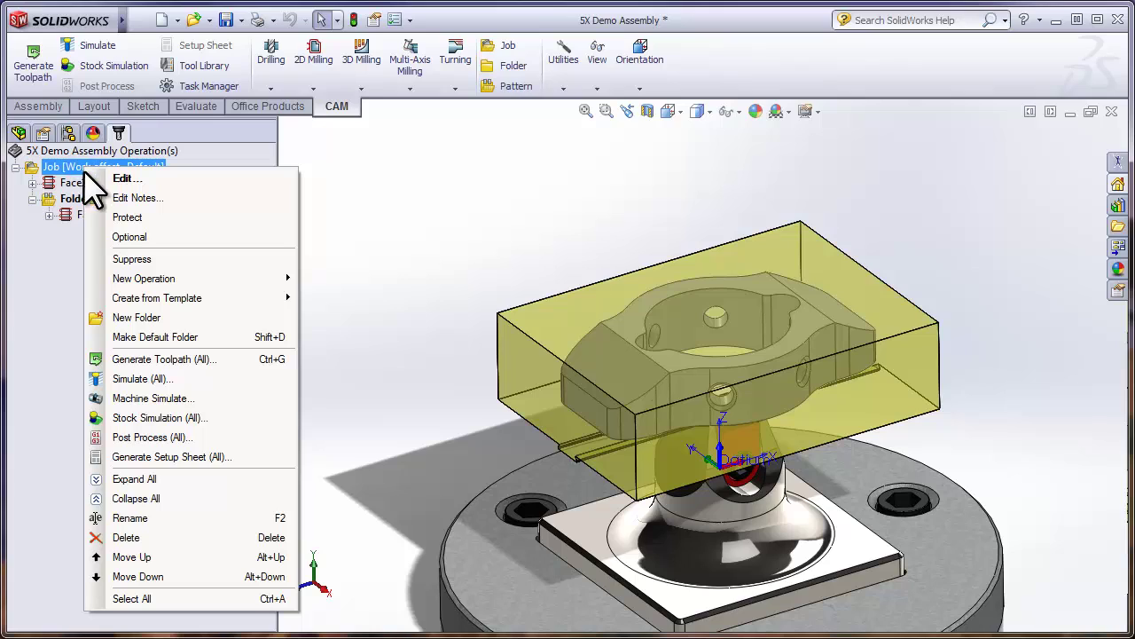
pyautogui.click(124, 335)
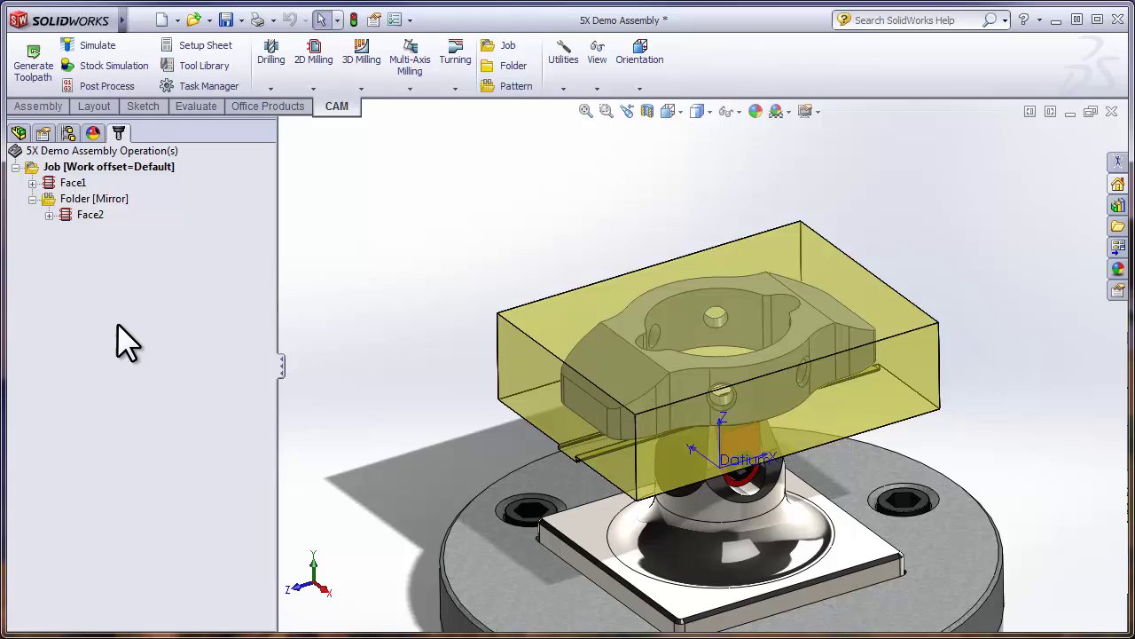
# Step: Start a 2D Adaptive Clearing operation with the #7 - Ø1/4" flat mill from the Aluminium Tools library
pyautogui.click(321, 83)
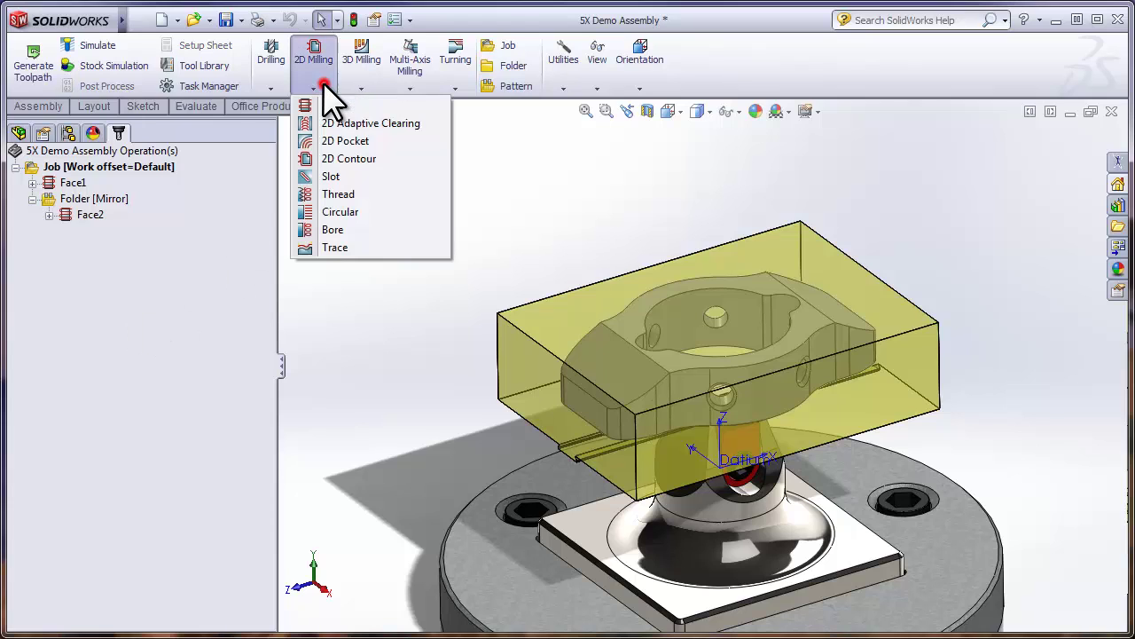
pyautogui.click(325, 122)
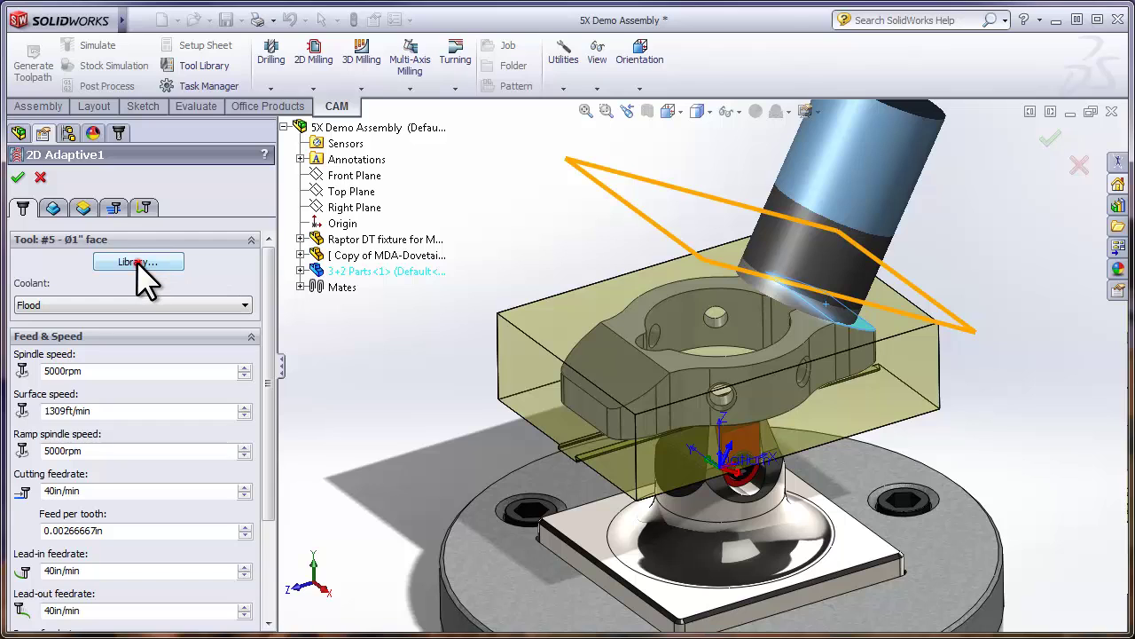
pyautogui.click(137, 262)
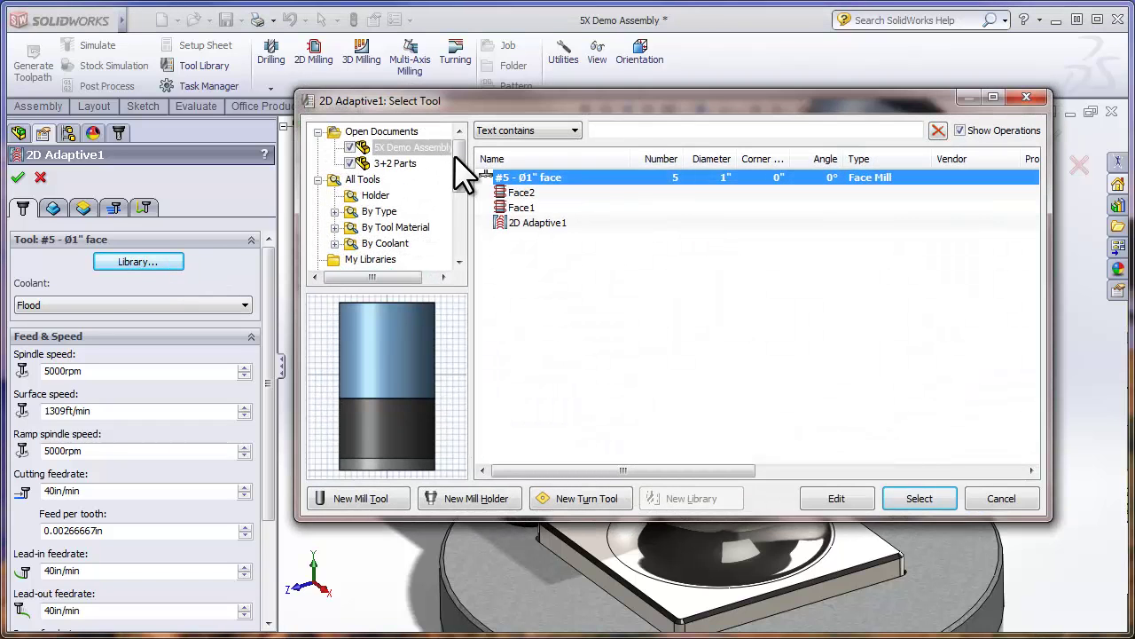
pyautogui.moveTo(456, 157); pyautogui.dragTo(456, 182)
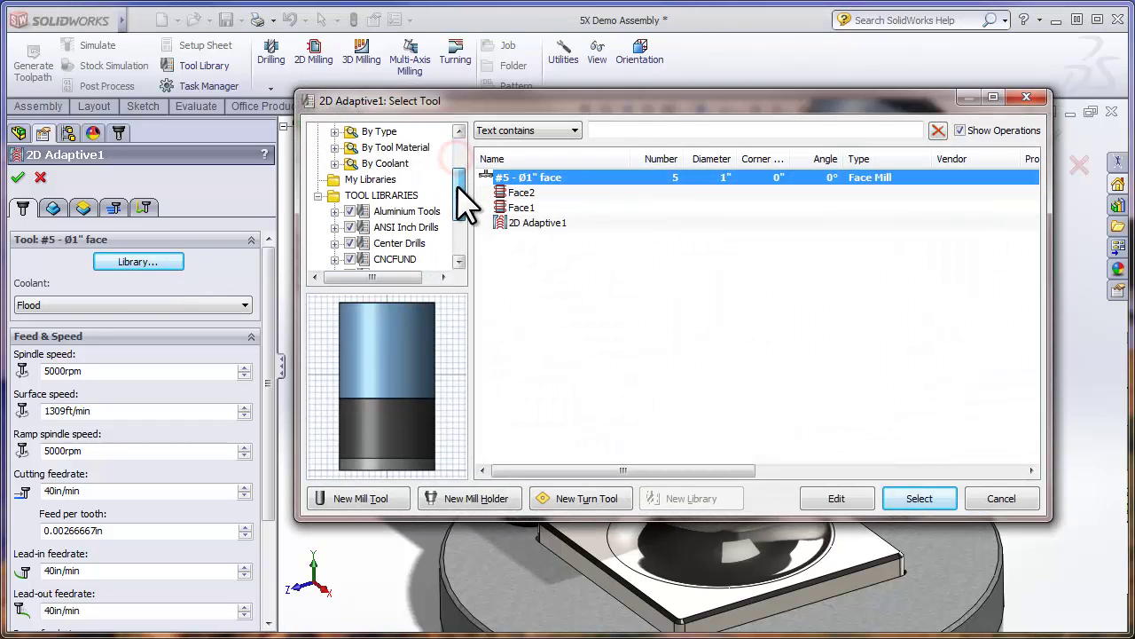
pyautogui.click(411, 212)
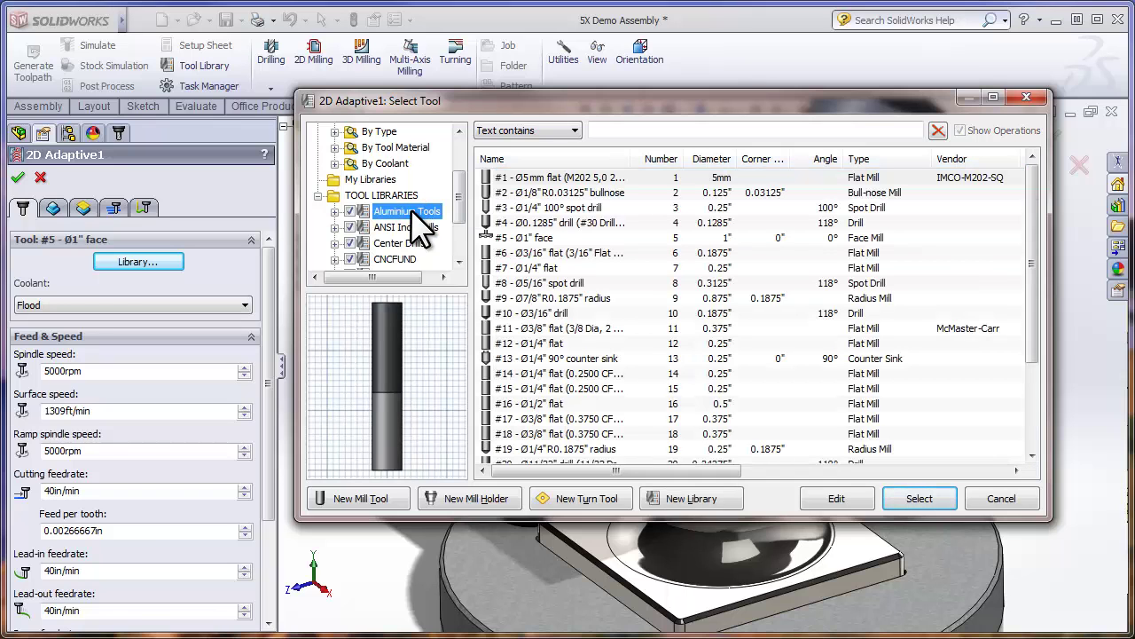
pyautogui.click(532, 267)
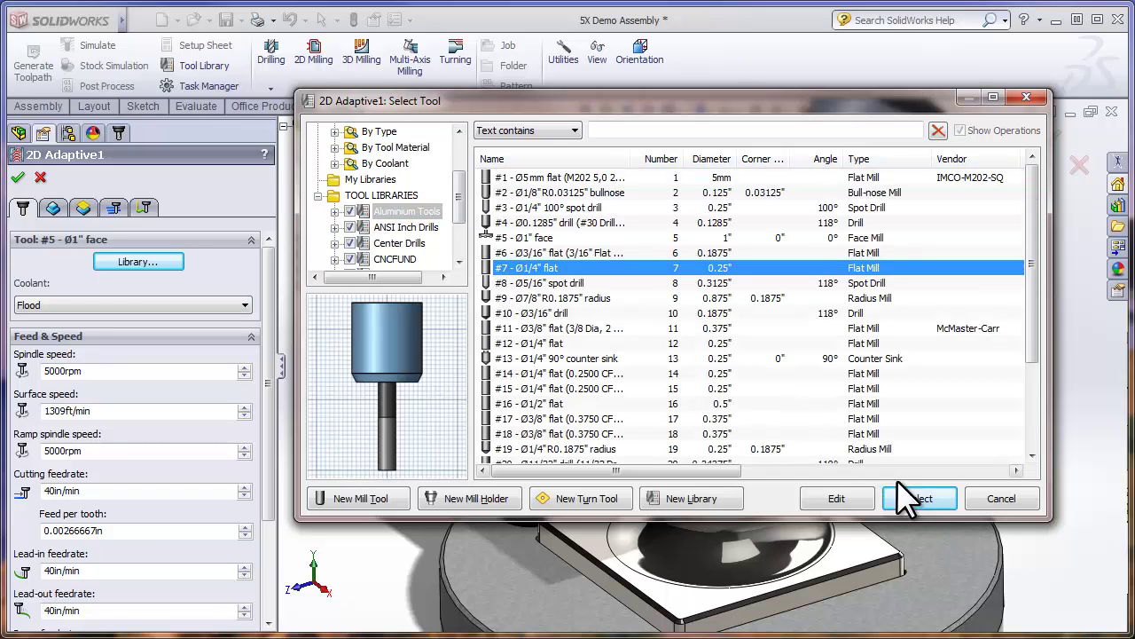
pyautogui.click(911, 498)
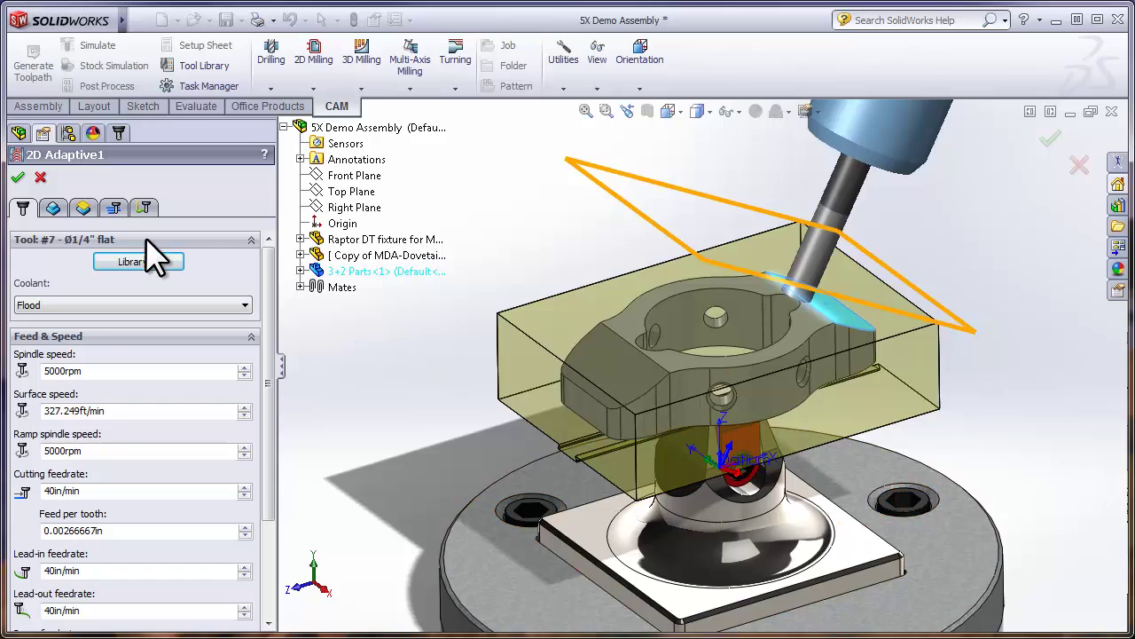
# Step: Turn off the adaptive operation's tool orientation and cavity machining, and select the part's lower outer edge loop as the model contour
pyautogui.click(59, 209)
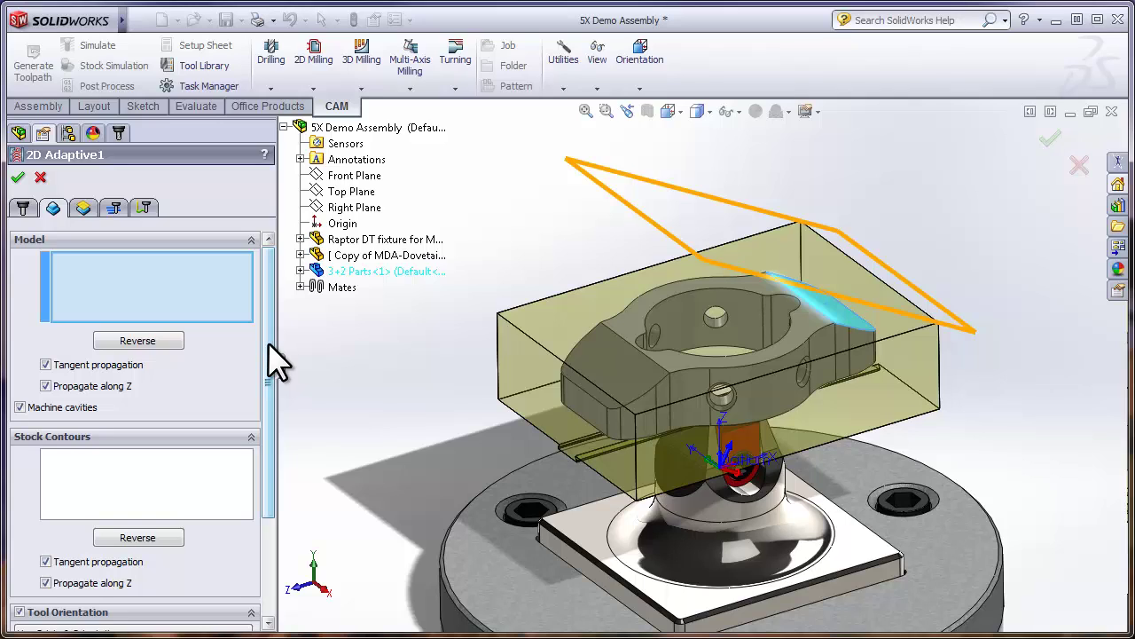
pyautogui.scroll(-3, 274, 363)
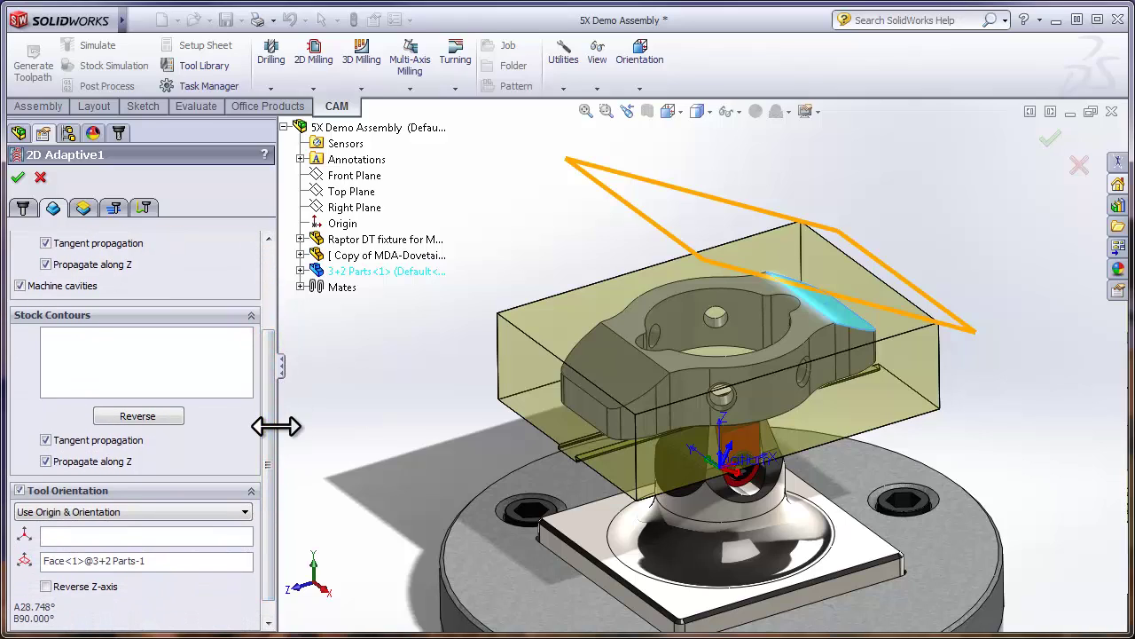
pyautogui.click(20, 491)
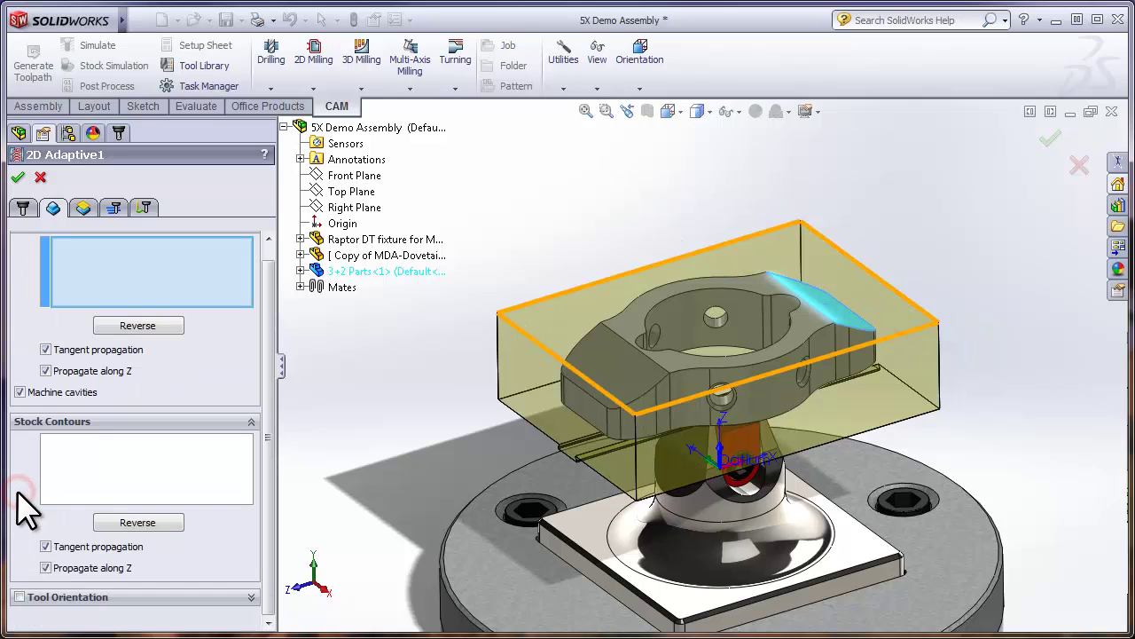
pyautogui.click(184, 273)
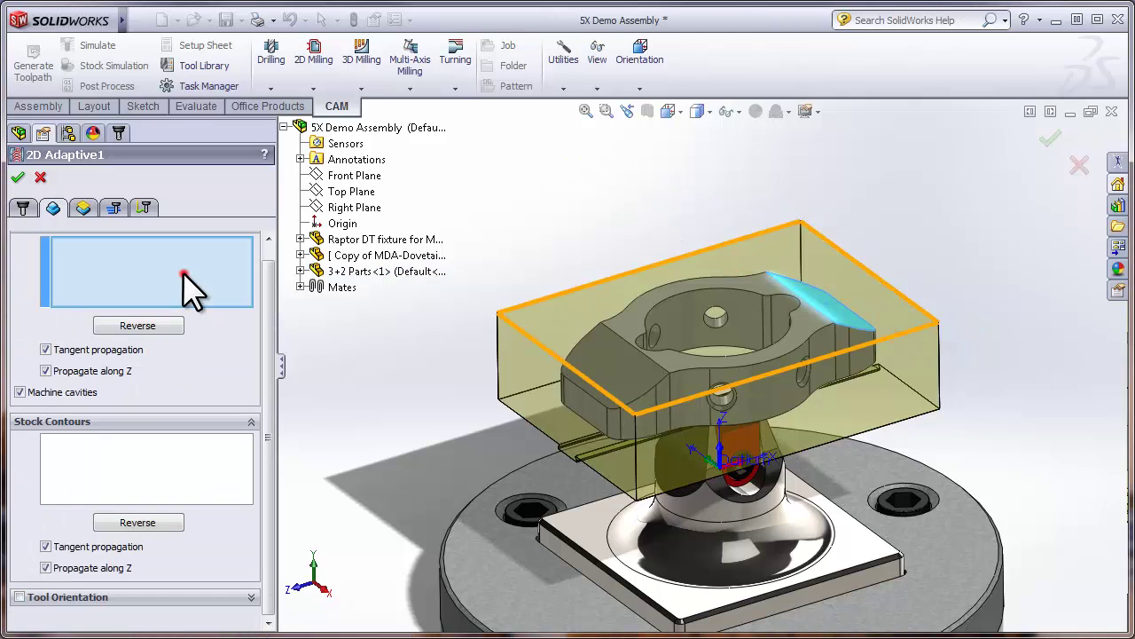
pyautogui.click(804, 400)
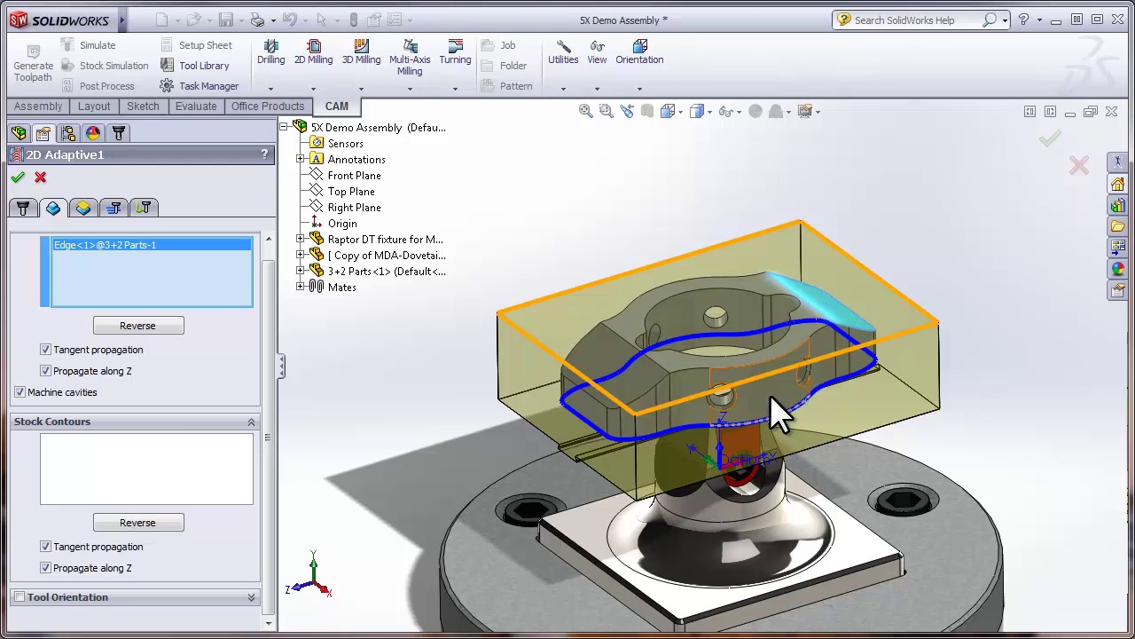
pyautogui.click(50, 393)
# Step: Set the adaptive operation's bottom height to -.050 in from the contour and generate its toolpath
pyautogui.click(85, 208)
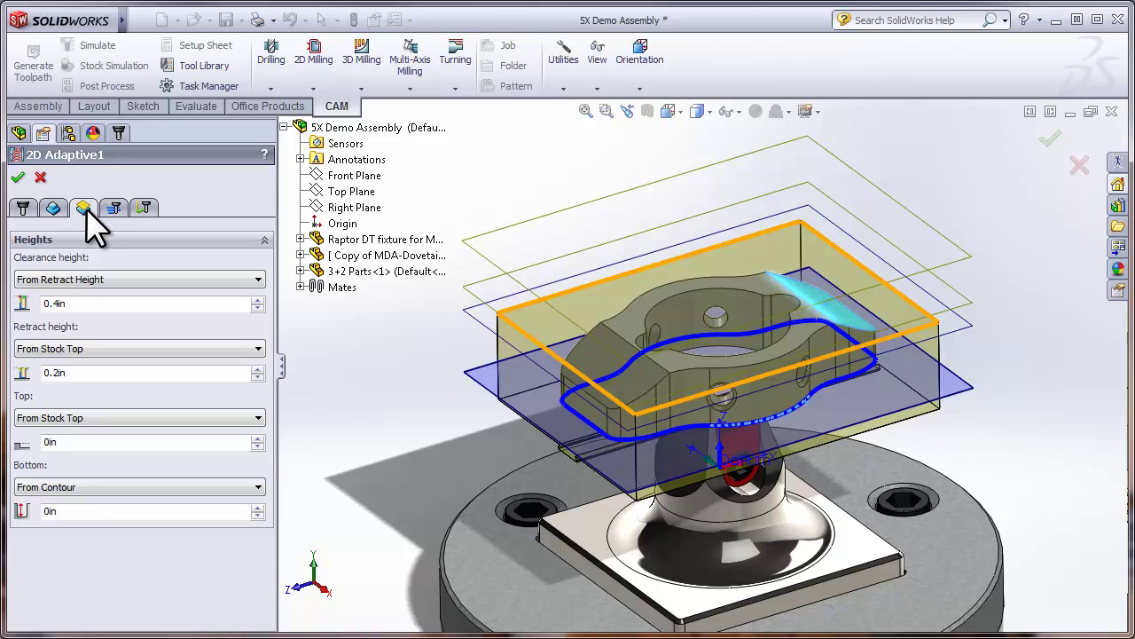
pyautogui.doubleClick(81, 506)
pyautogui.press('BackSpace')
pyautogui.write('-.050')
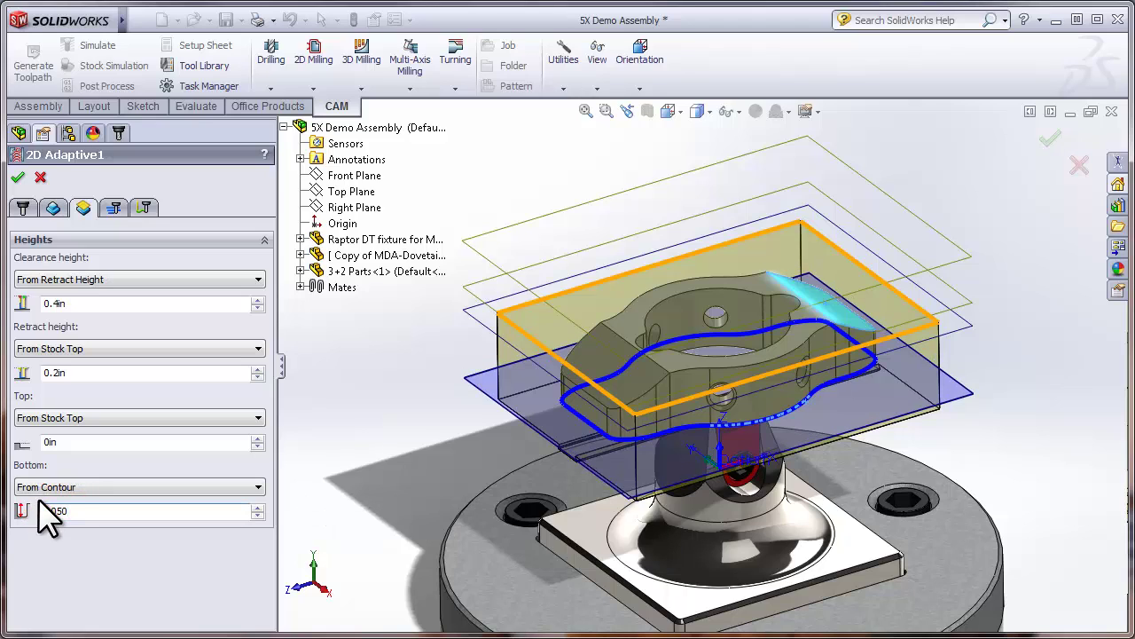
pyautogui.click(16, 177)
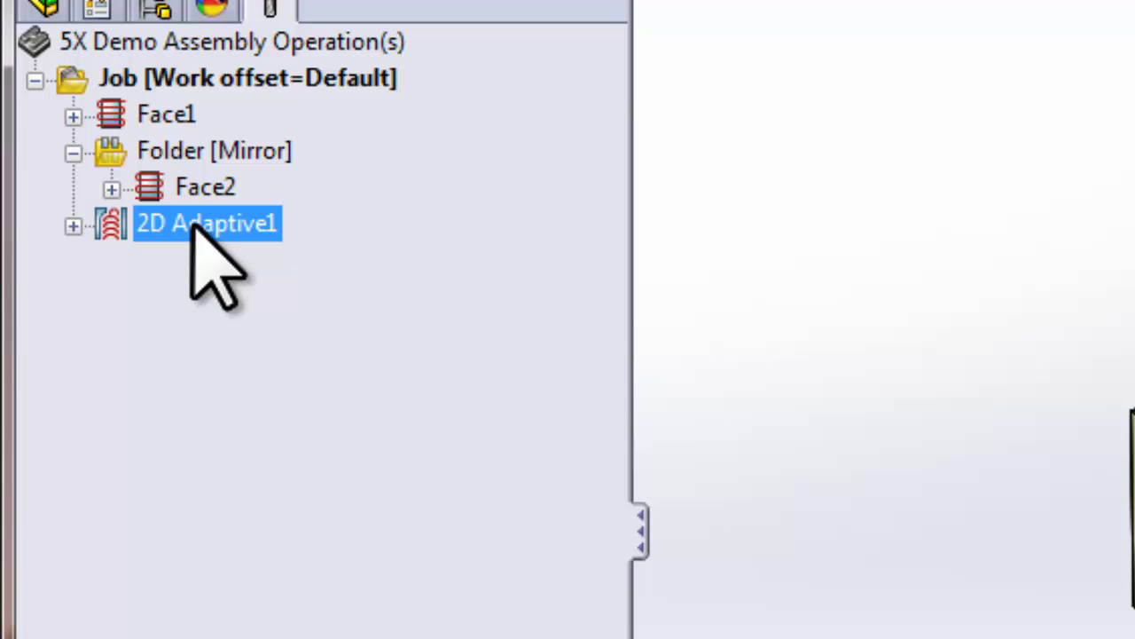
# Step: Create a derived 2D Contour operation from the 2D Adaptive1 operation
pyautogui.rightClick(192, 225)
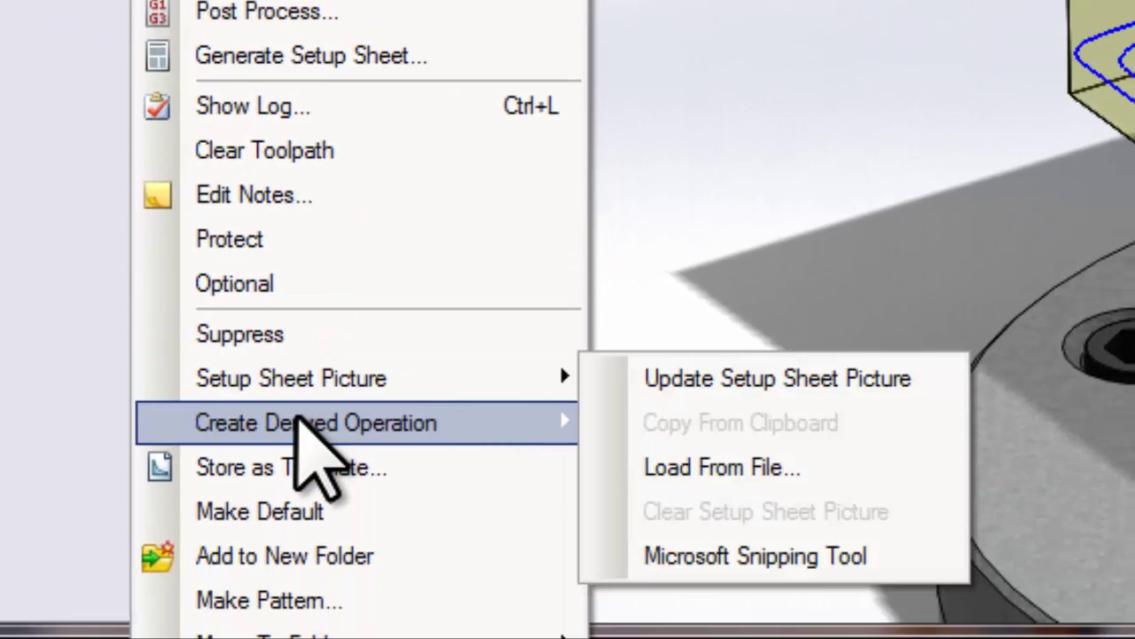
pyautogui.moveTo(310, 503)
pyautogui.moveTo(696, 466)
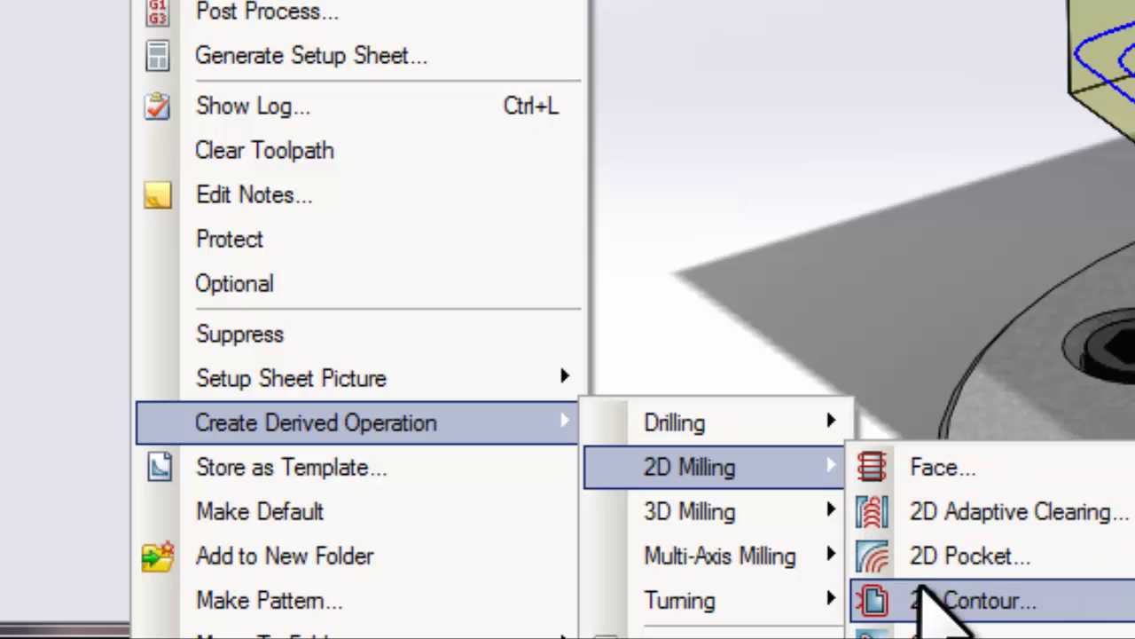
pyautogui.click(923, 600)
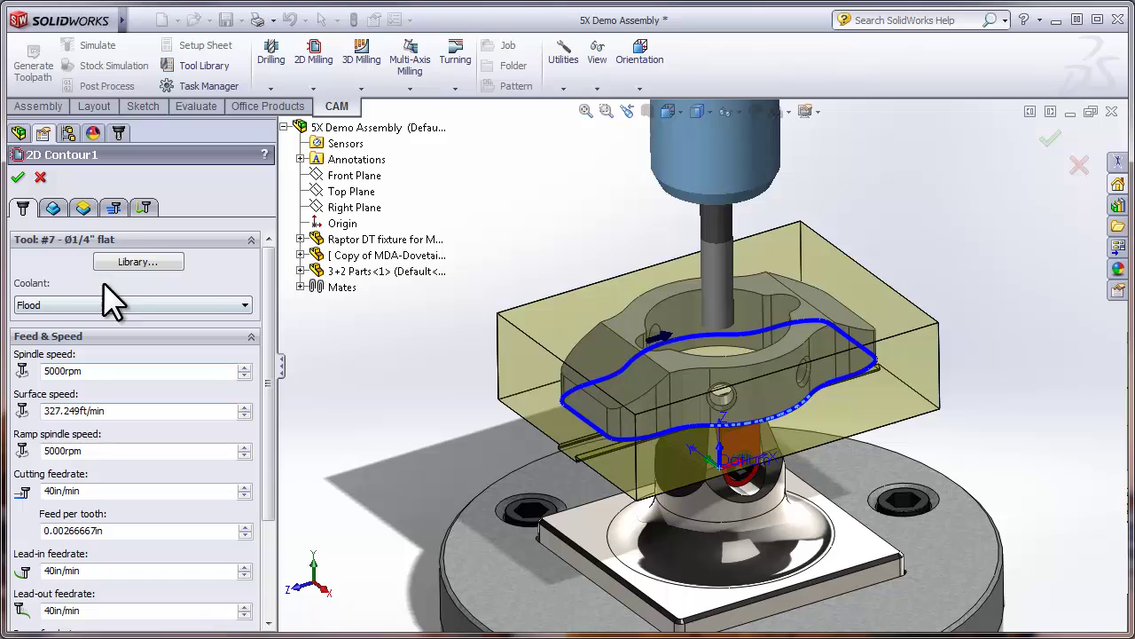
# Step: Disable stock to leave for the 2D Contour operation and generate its toolpath
pyautogui.click(114, 209)
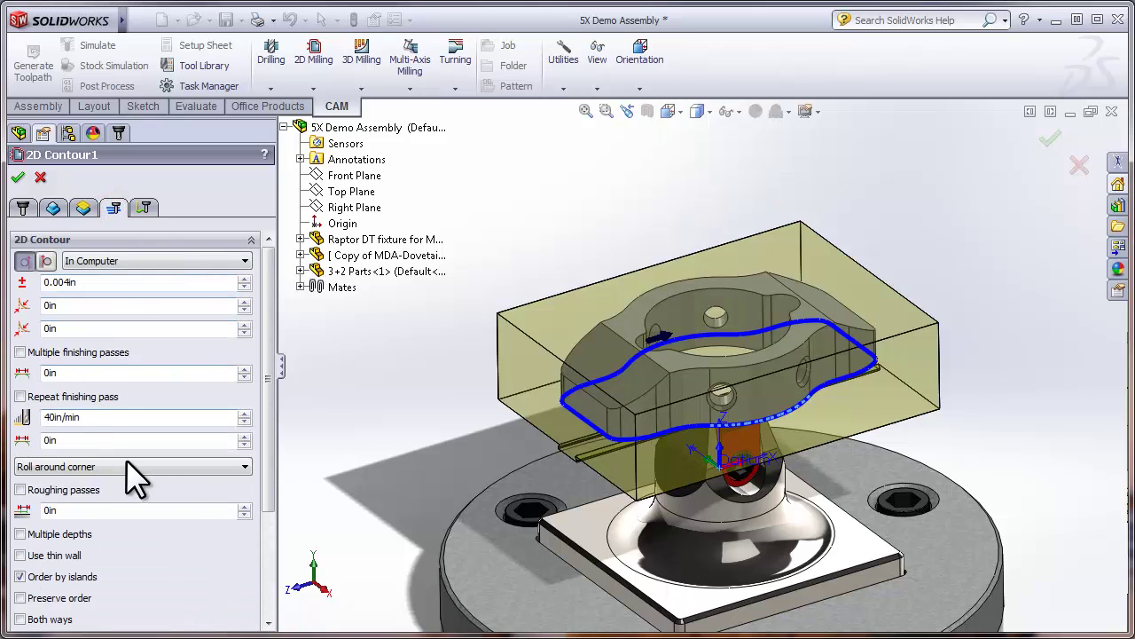
pyautogui.moveTo(269, 482); pyautogui.dragTo(271, 578)
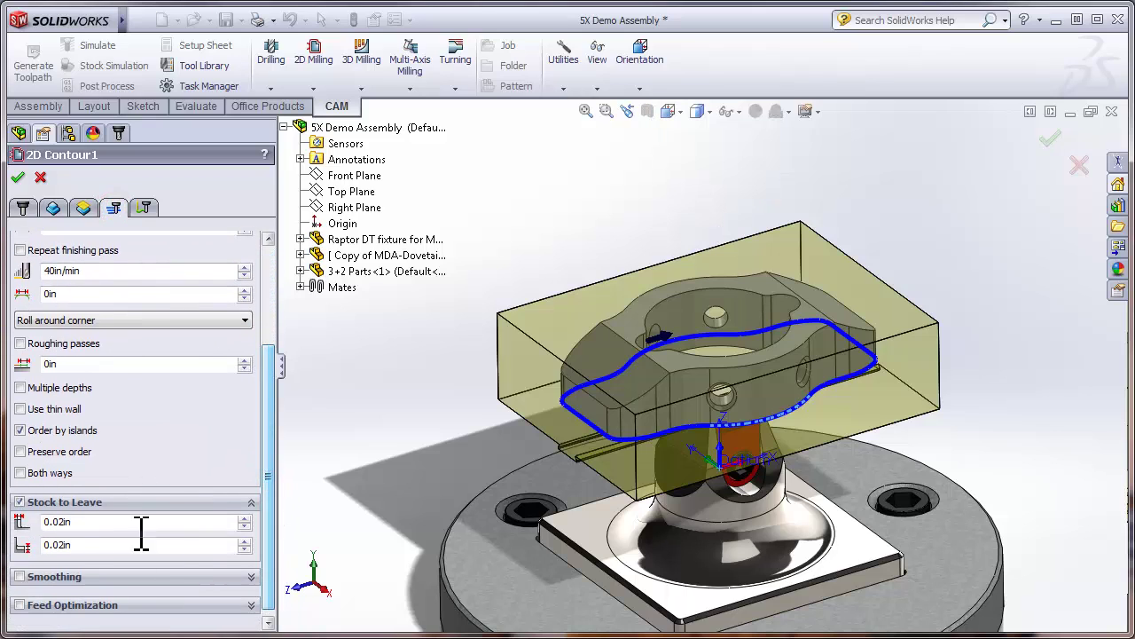
pyautogui.click(38, 503)
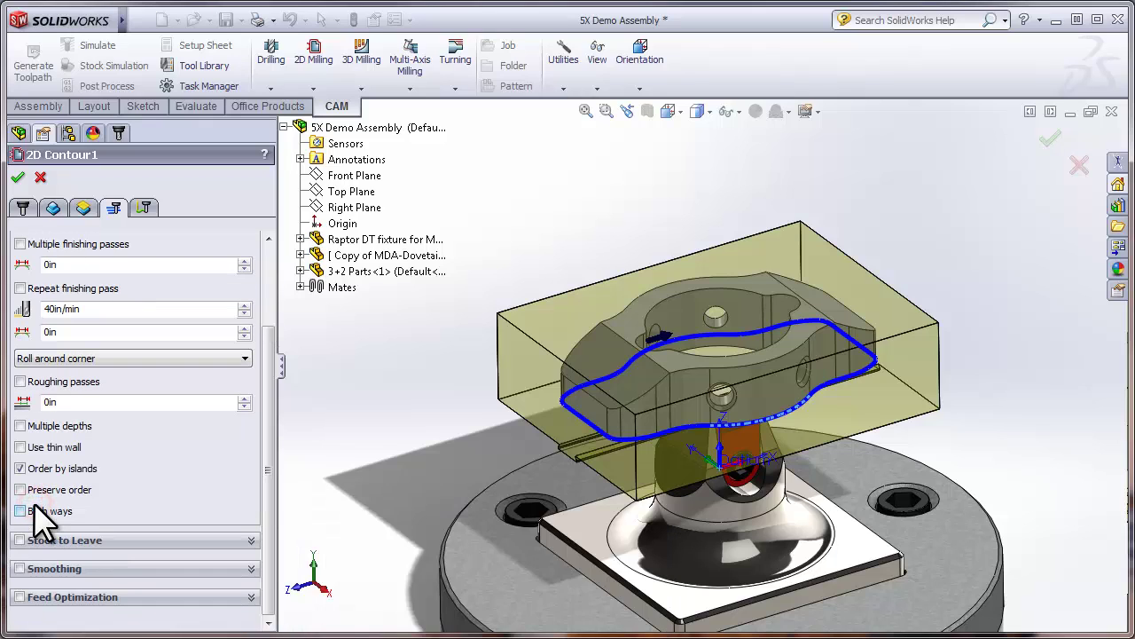
pyautogui.click(17, 177)
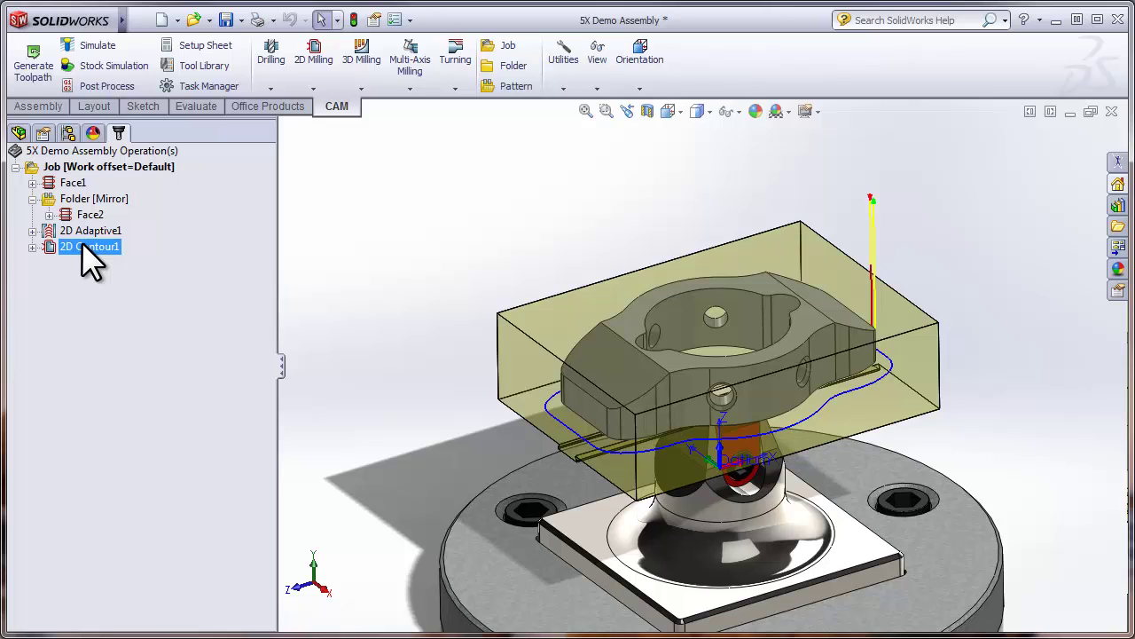
# Step: Start a Drill operation with the #8 - Ø5/16" spot drill from the Aluminium Tools library
pyautogui.click(270, 87)
pyautogui.click(296, 123)
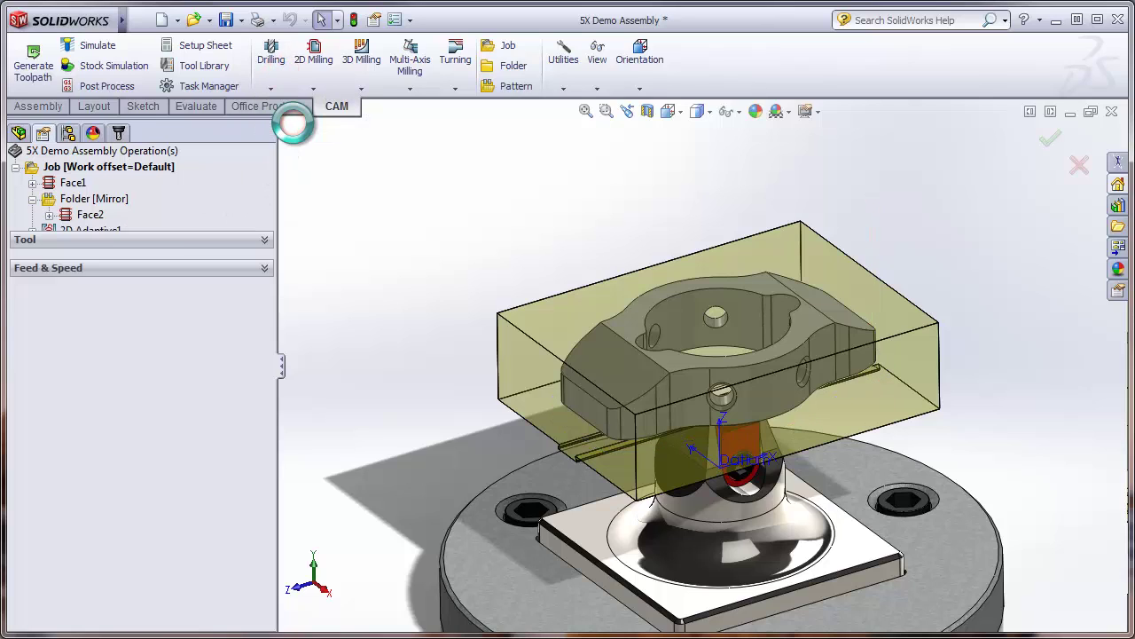
pyautogui.click(136, 259)
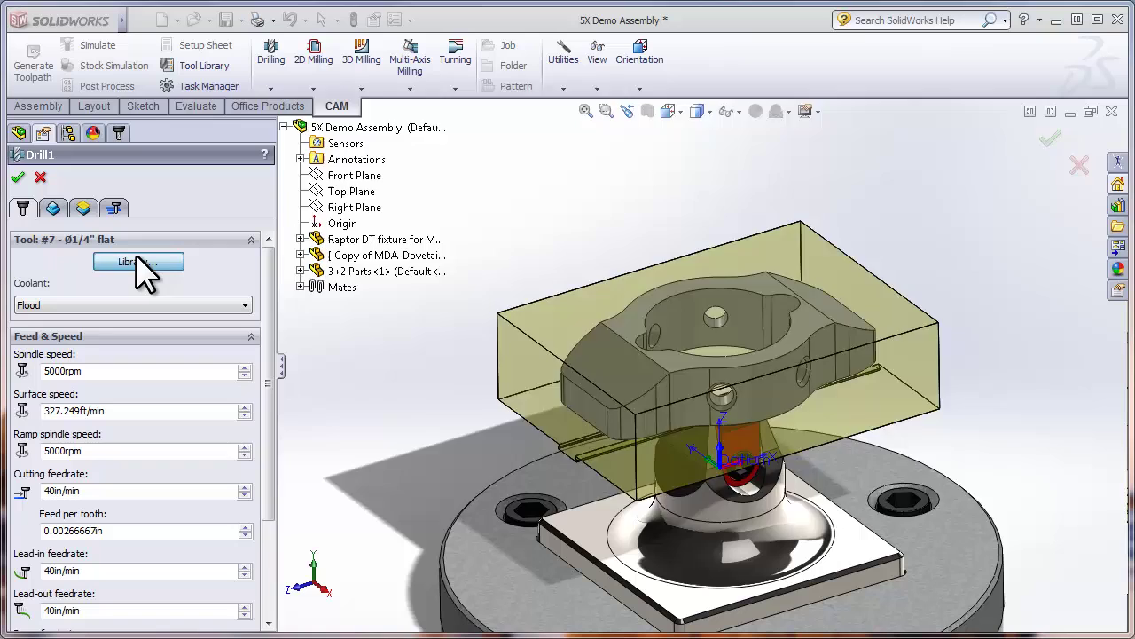
pyautogui.moveTo(462, 173); pyautogui.dragTo(464, 210)
pyautogui.click(425, 197)
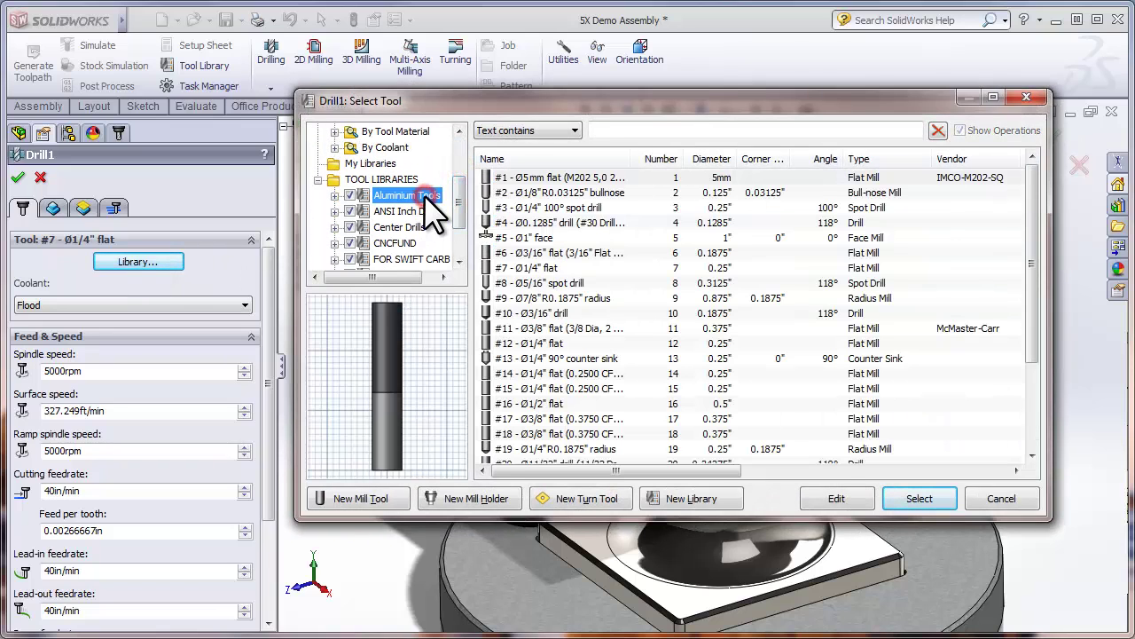
pyautogui.click(541, 283)
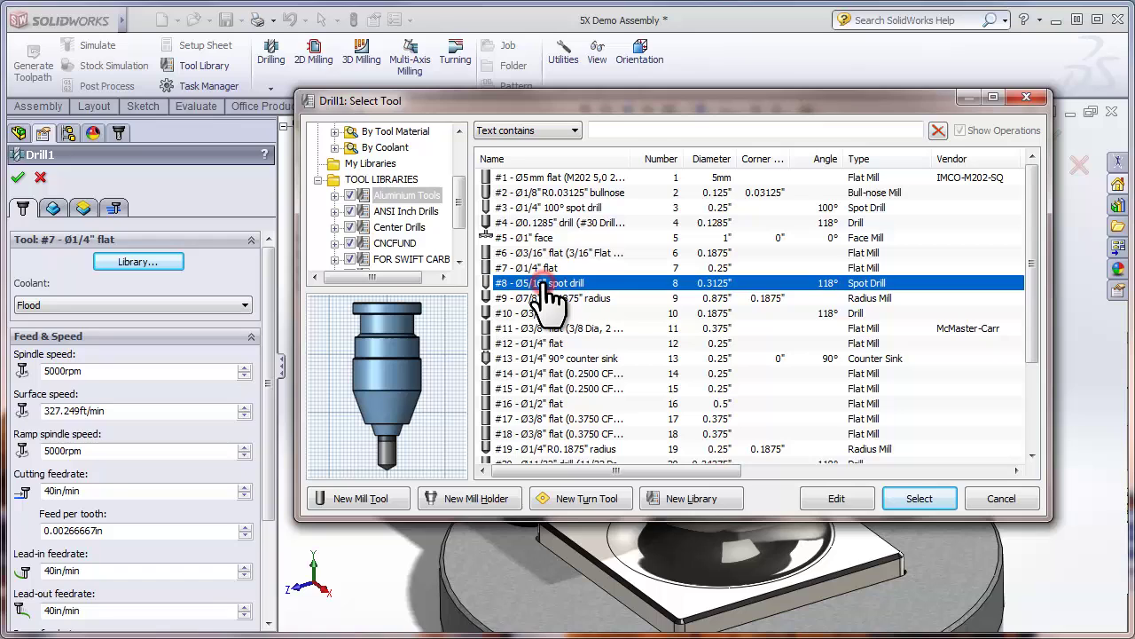
pyautogui.click(914, 498)
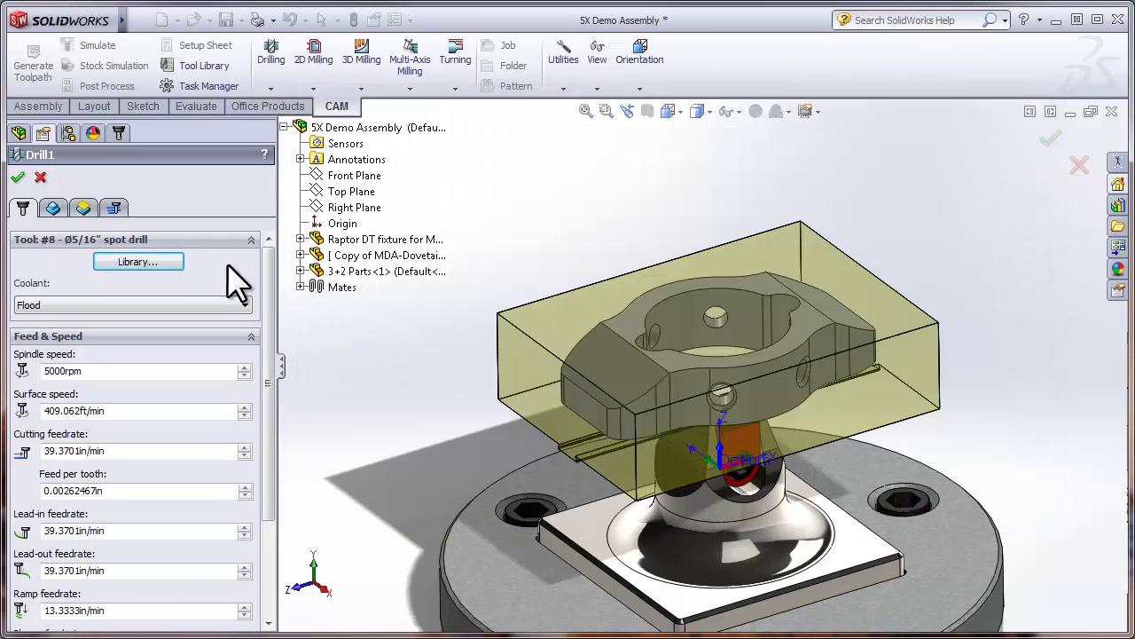
# Step: Orient the Drill operation along the front side hole's cylindrical face with the Z-axis reversed, and select that hole's chamfer face for drilling
pyautogui.click(57, 206)
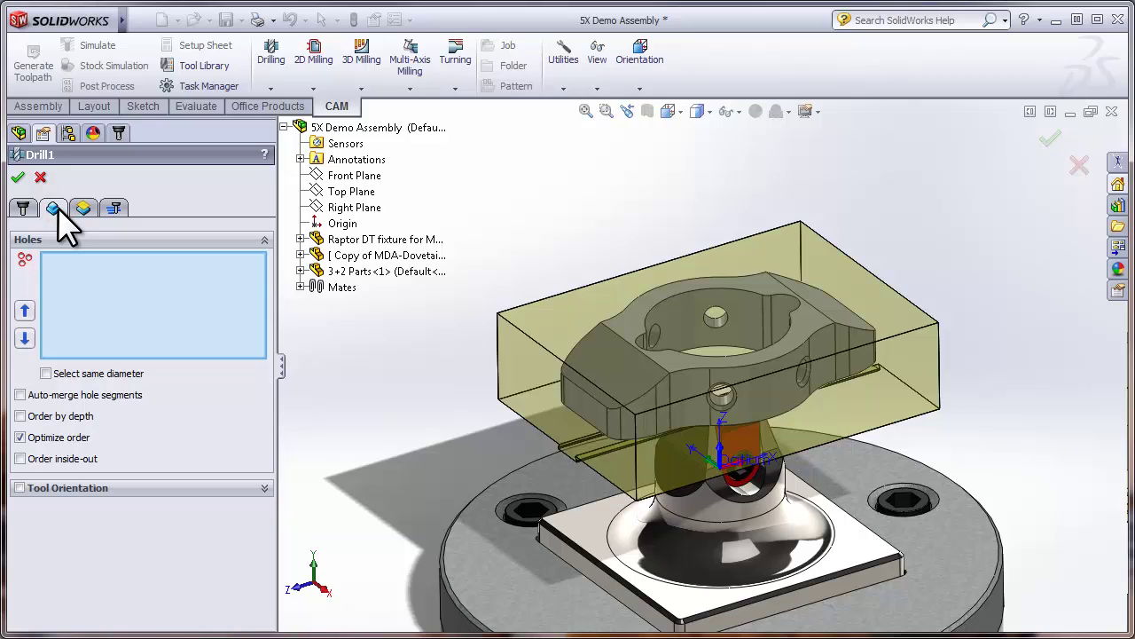
pyautogui.click(21, 487)
pyautogui.click(64, 559)
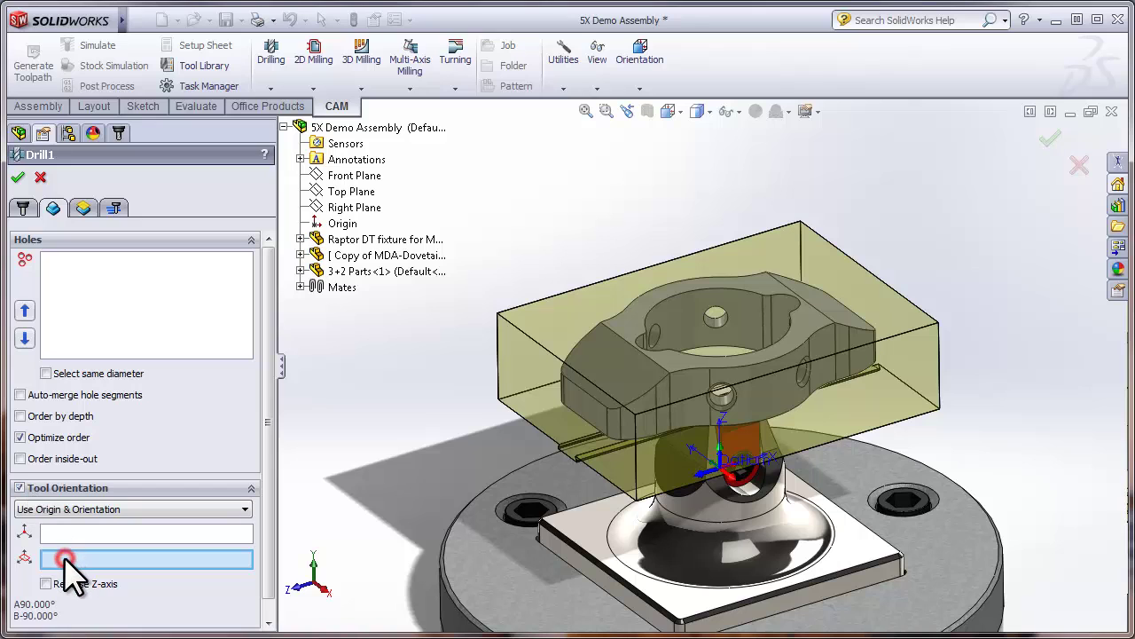
pyautogui.scroll(-2, 724, 410)
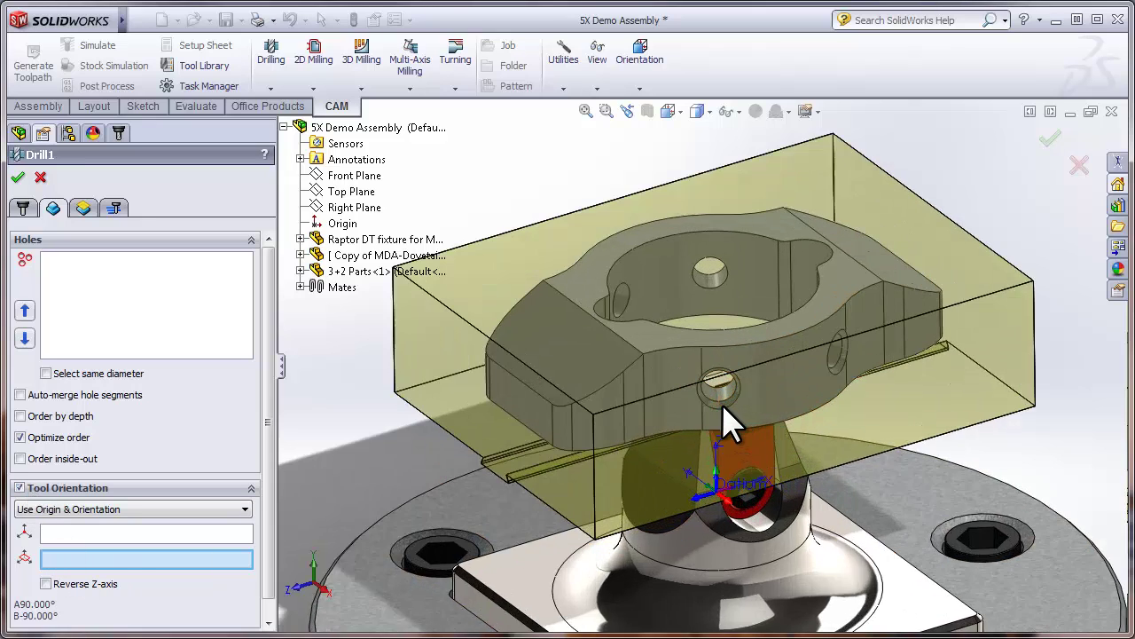
pyautogui.scroll(-3, 723, 410)
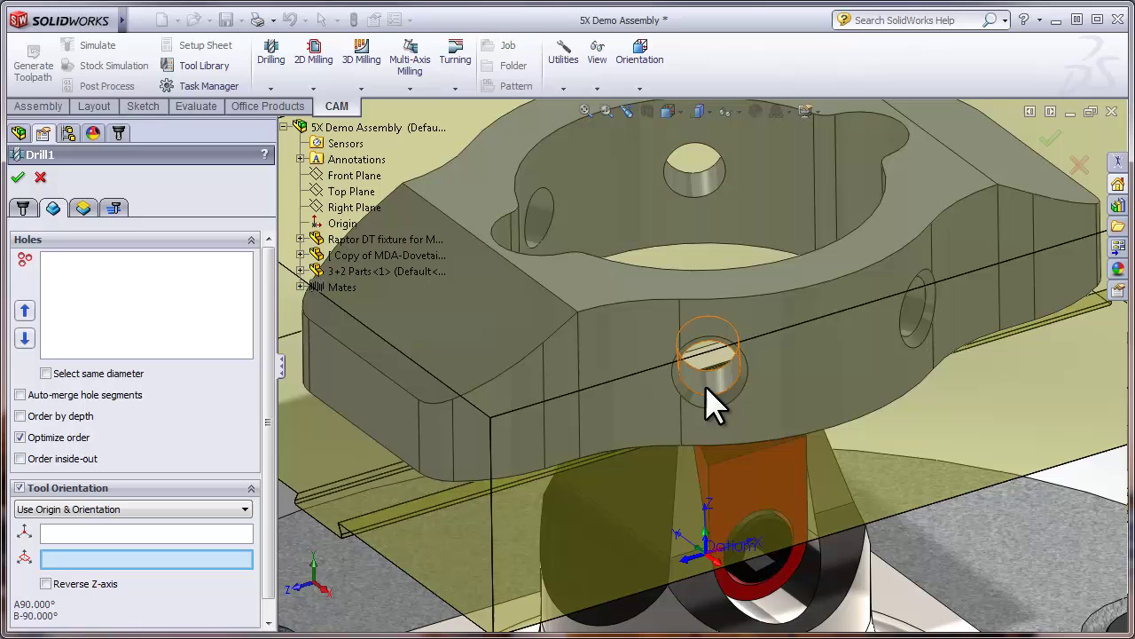
pyautogui.click(705, 385)
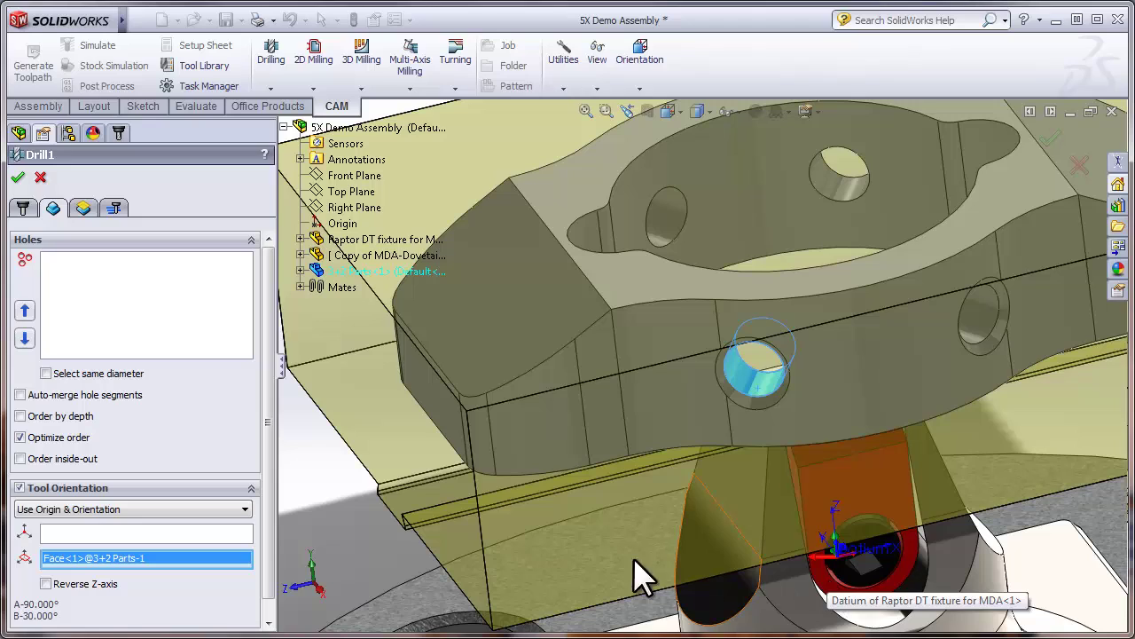
pyautogui.click(46, 585)
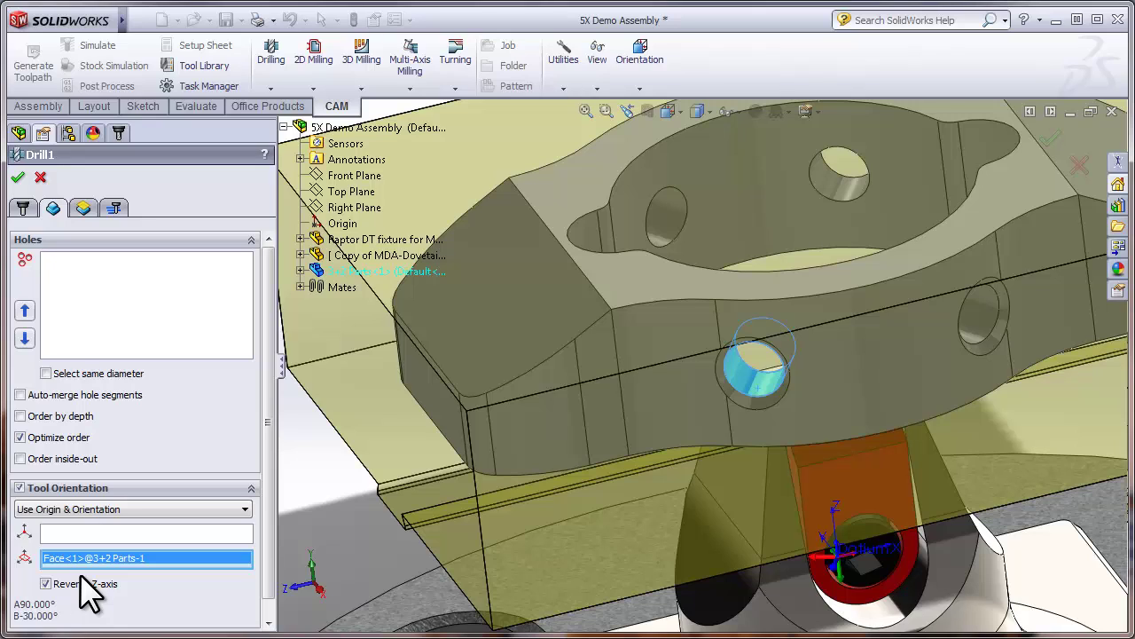
pyautogui.click(91, 311)
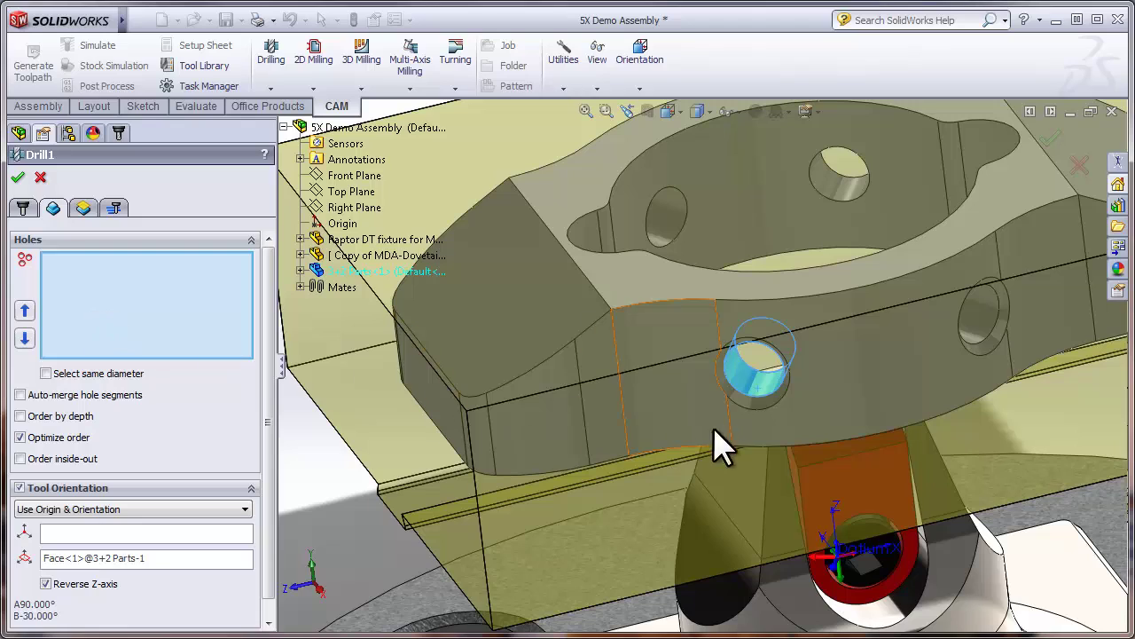
pyautogui.click(766, 400)
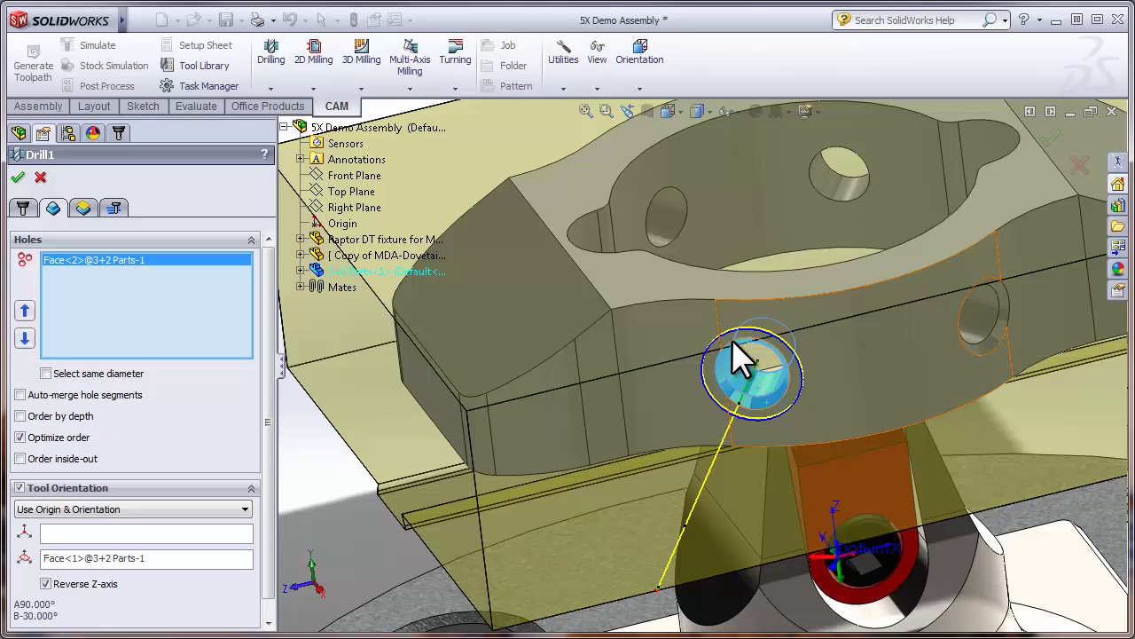
# Step: Generate the spot-drill toolpath and start another Drill operation with the #10 - Ø3/16" drill from the Aluminium Tools library
pyautogui.click(18, 177)
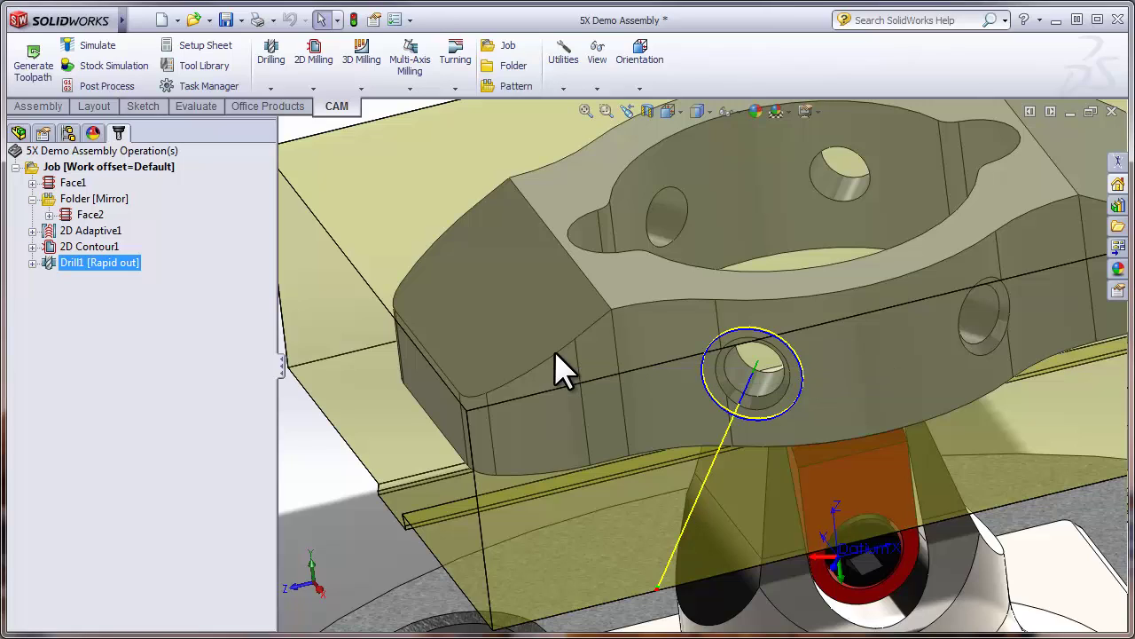
pyautogui.click(277, 68)
pyautogui.click(277, 120)
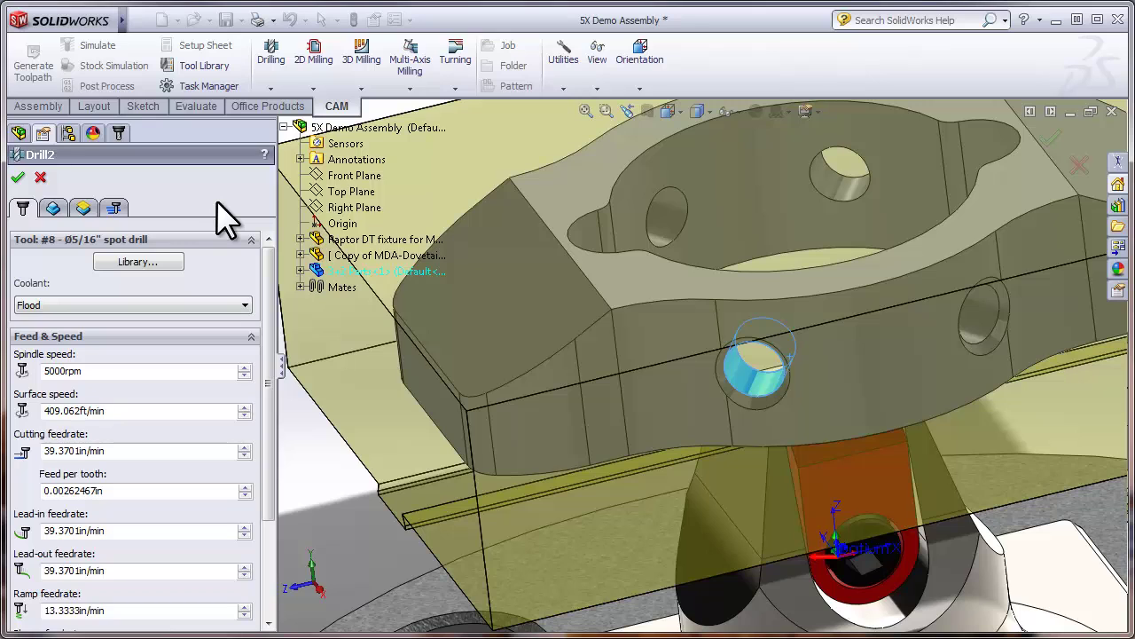
pyautogui.click(161, 255)
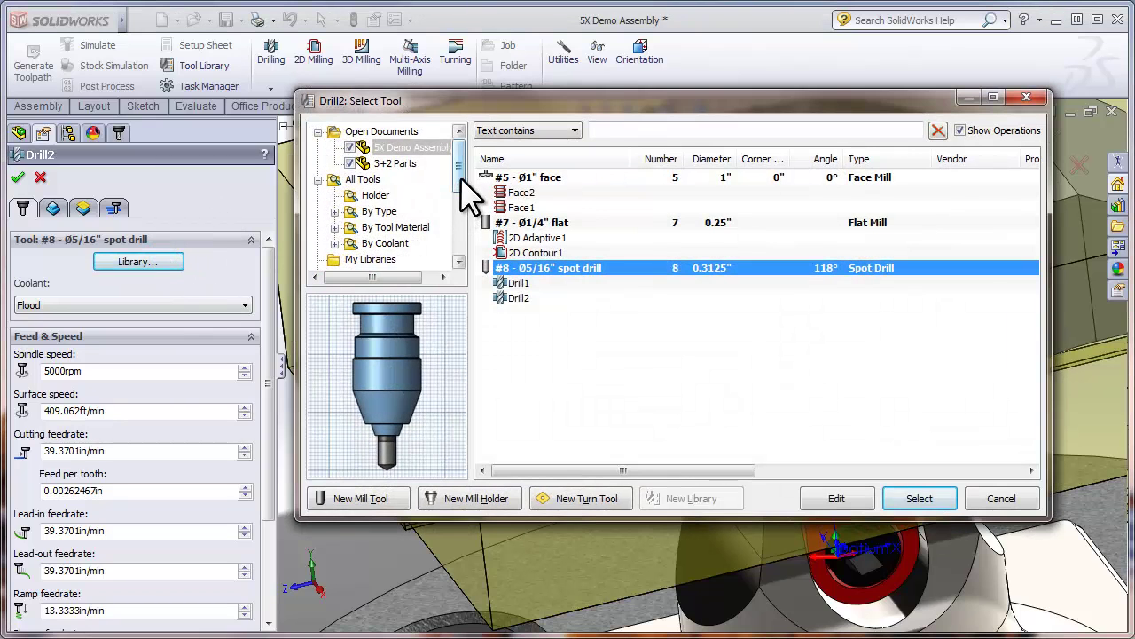
pyautogui.moveTo(461, 178); pyautogui.dragTo(461, 222)
pyautogui.click(417, 196)
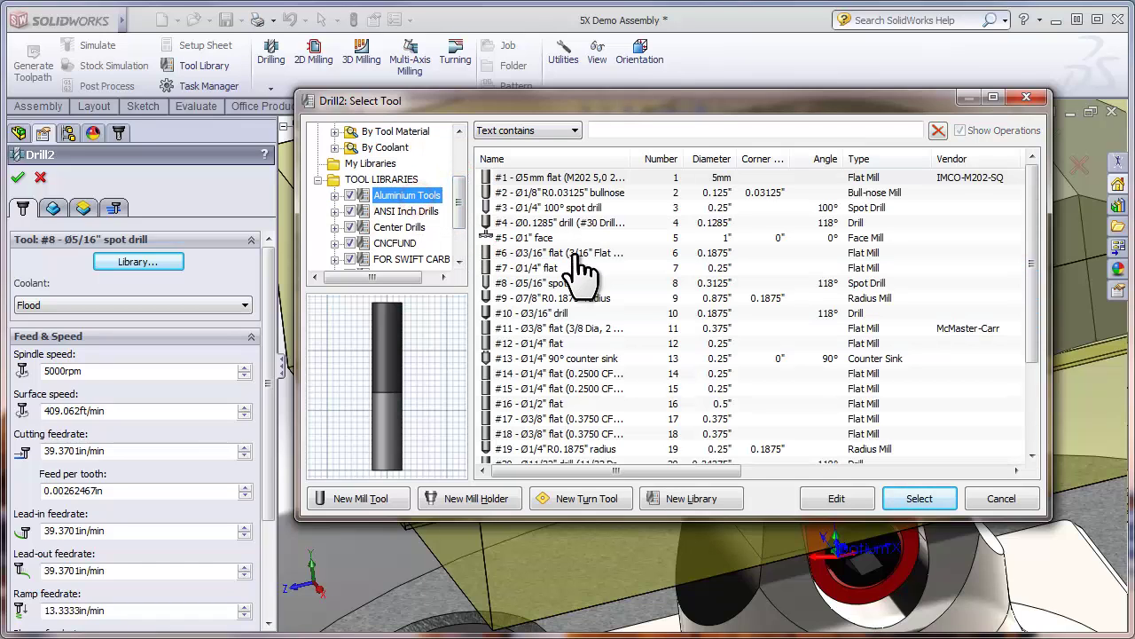
pyautogui.click(543, 313)
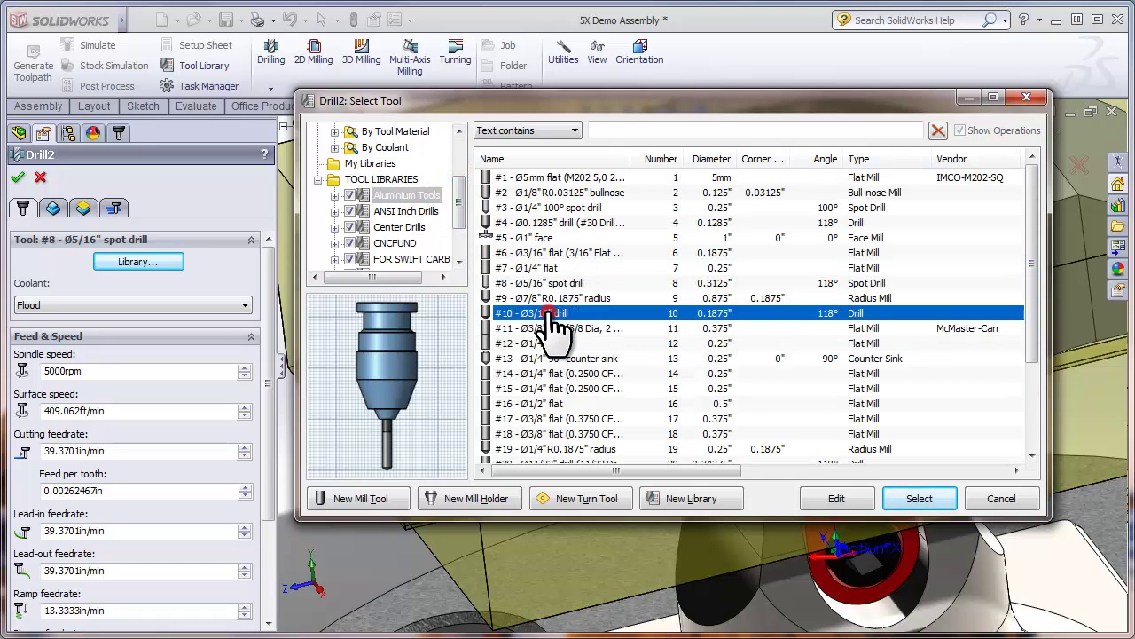
pyautogui.click(920, 498)
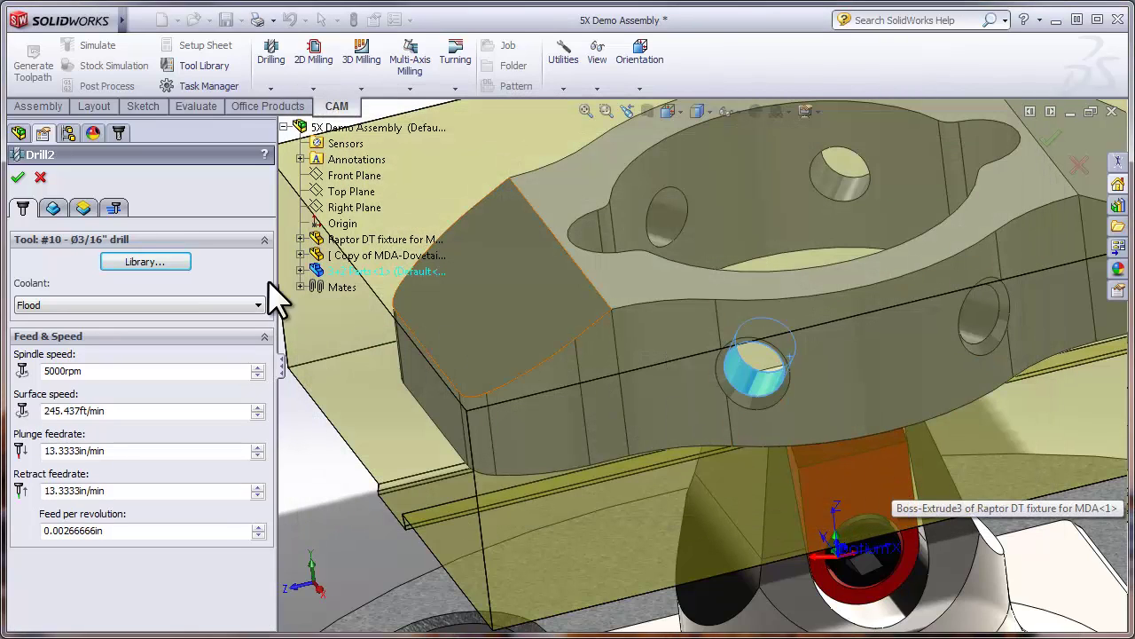
# Step: Select the front side hole's cylindrical face for drilling and reverse the Z-axis of the tool orientation
pyautogui.click(53, 209)
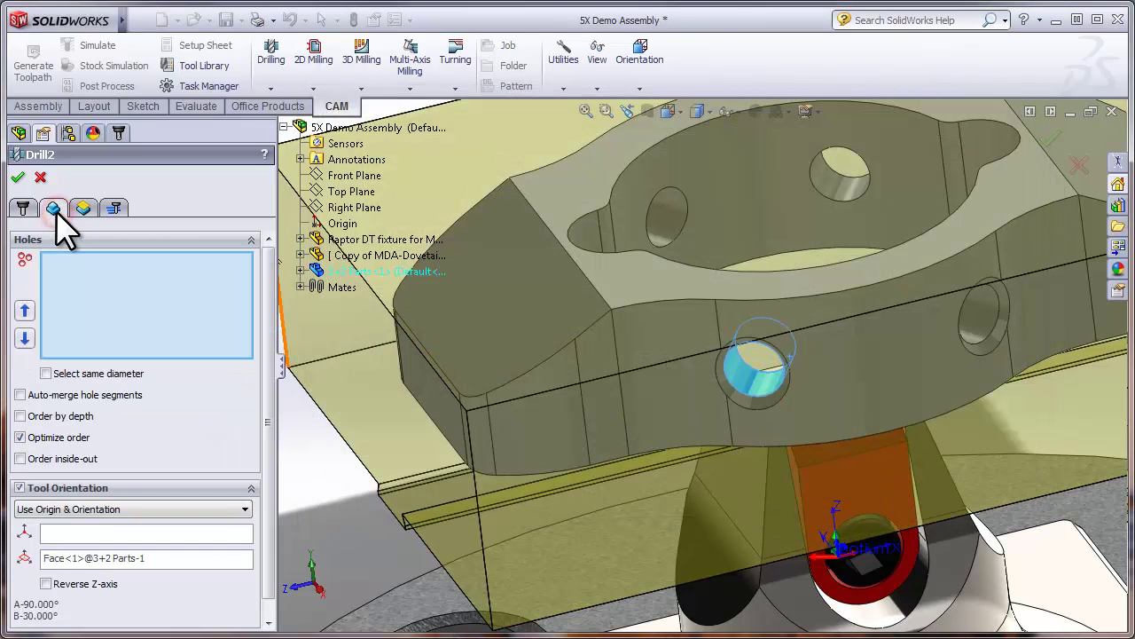
pyautogui.click(763, 389)
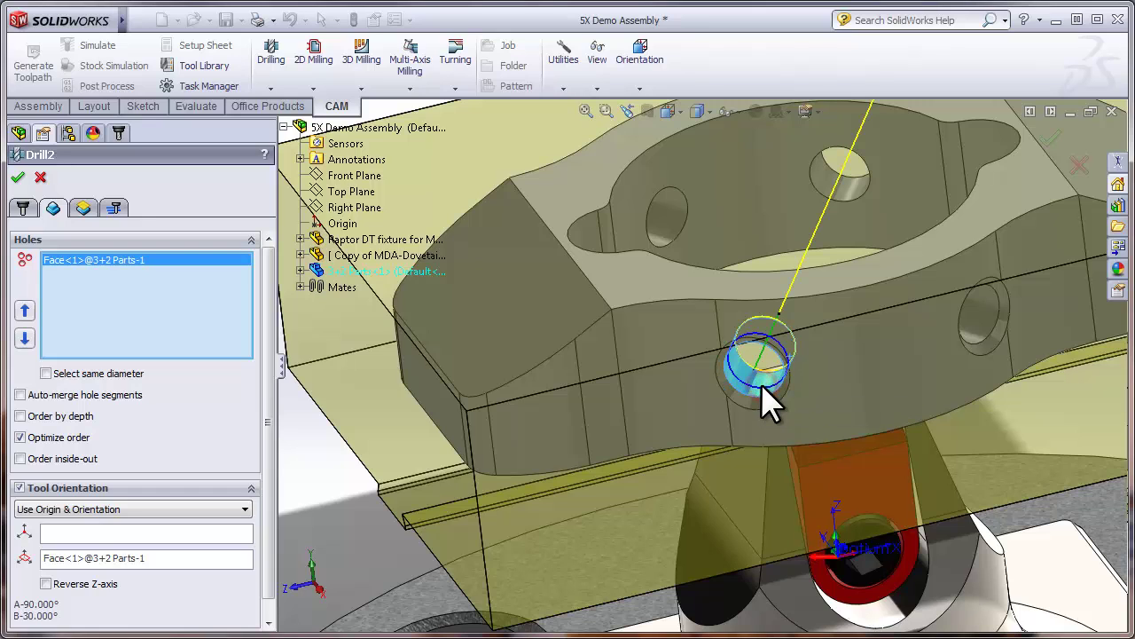
pyautogui.scroll(3, 761, 383)
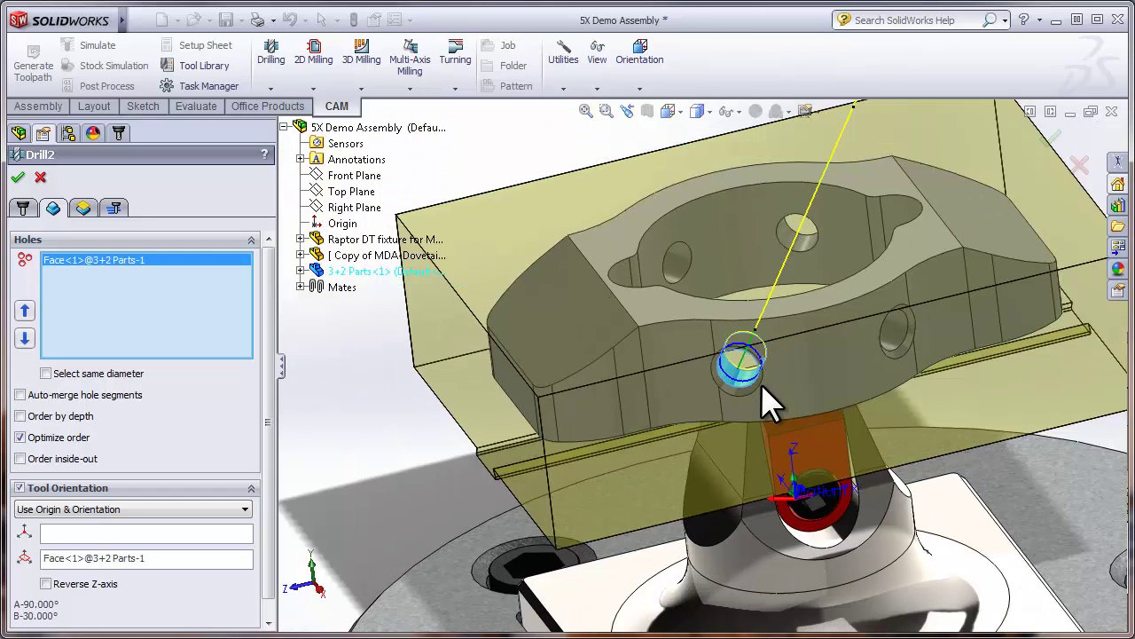
pyautogui.moveTo(761, 384); pyautogui.dragTo(816, 257, button='middle')
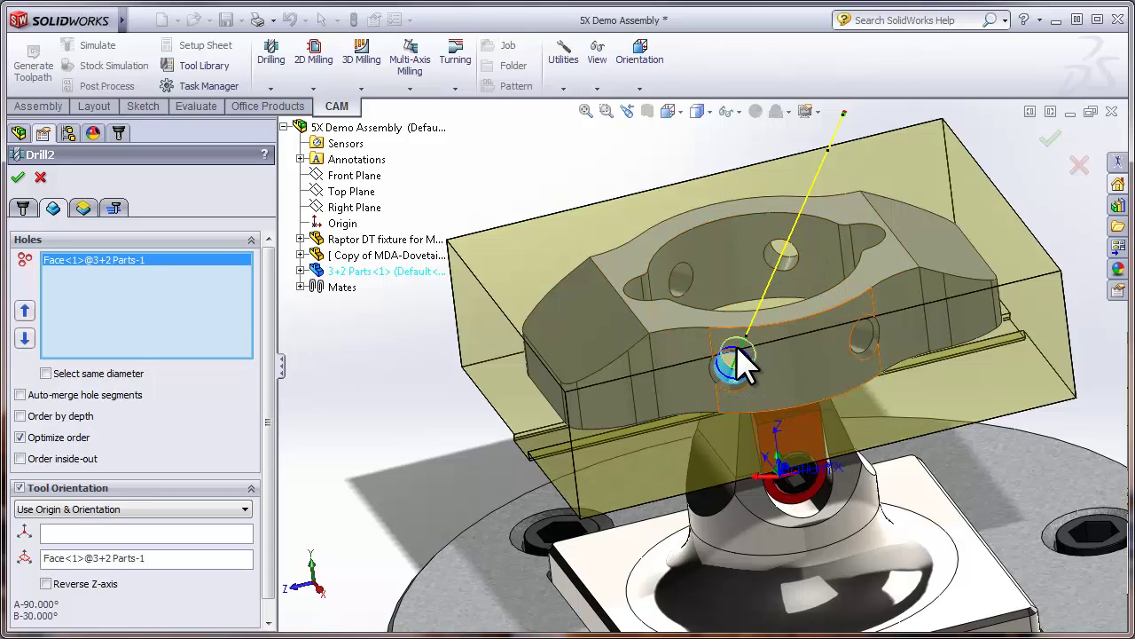
pyautogui.click(46, 584)
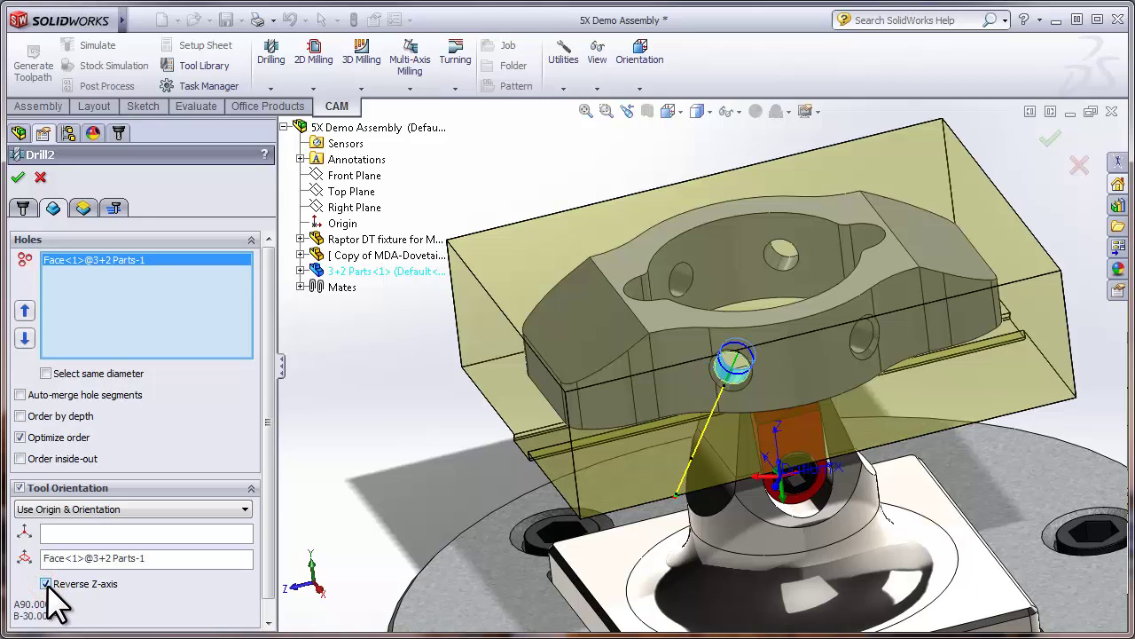
# Step: Enable drill tip through bottom with a break-through depth of .020 in and generate the drill toolpath
pyautogui.click(83, 209)
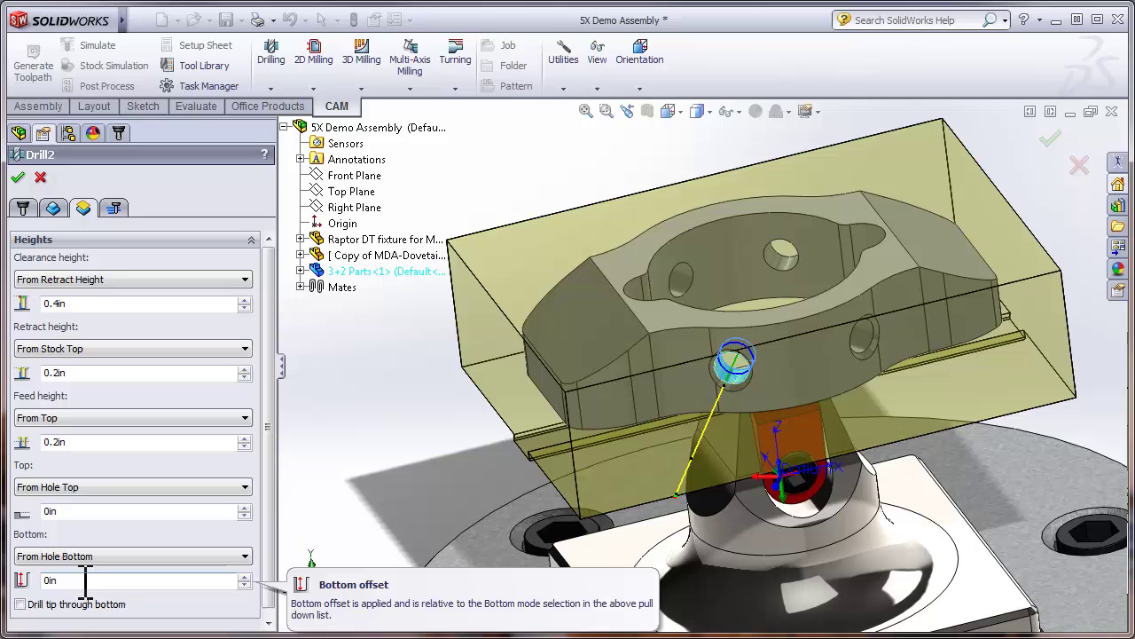
pyautogui.click(19, 604)
pyautogui.scroll(-1, 130, 599)
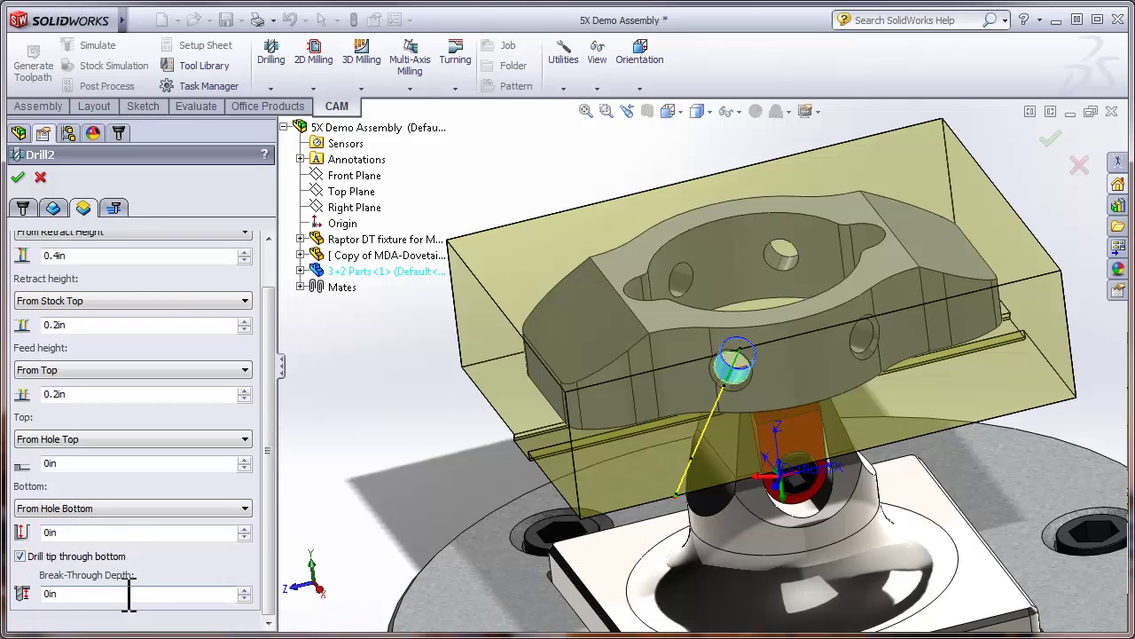
pyautogui.click(129, 595)
pyautogui.write('.0')
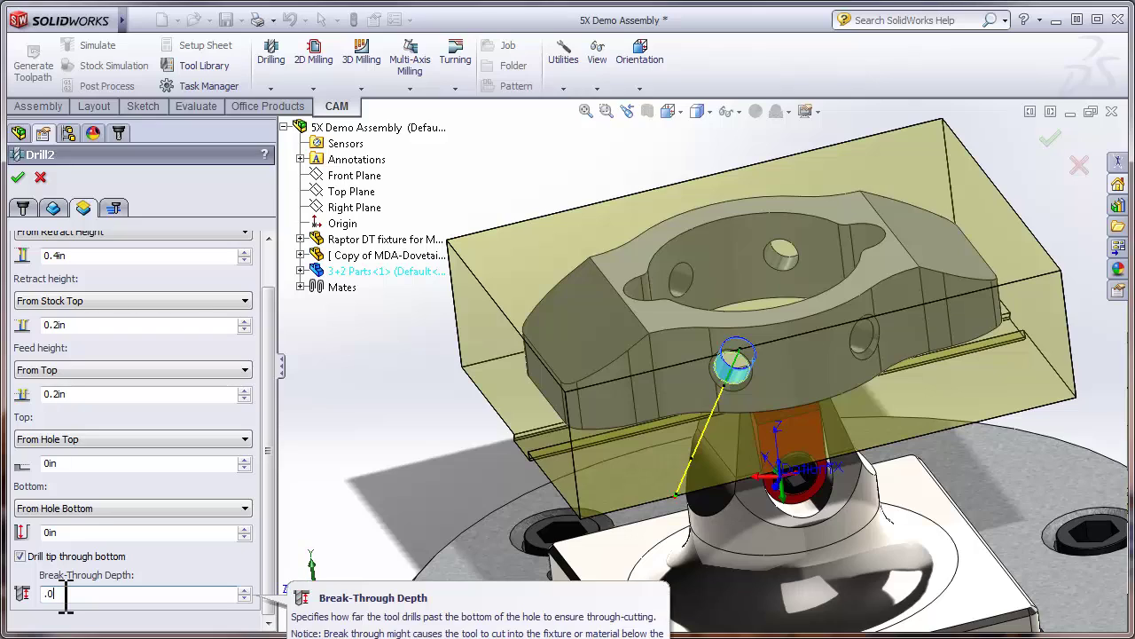
pyautogui.write('20')
pyautogui.click(19, 177)
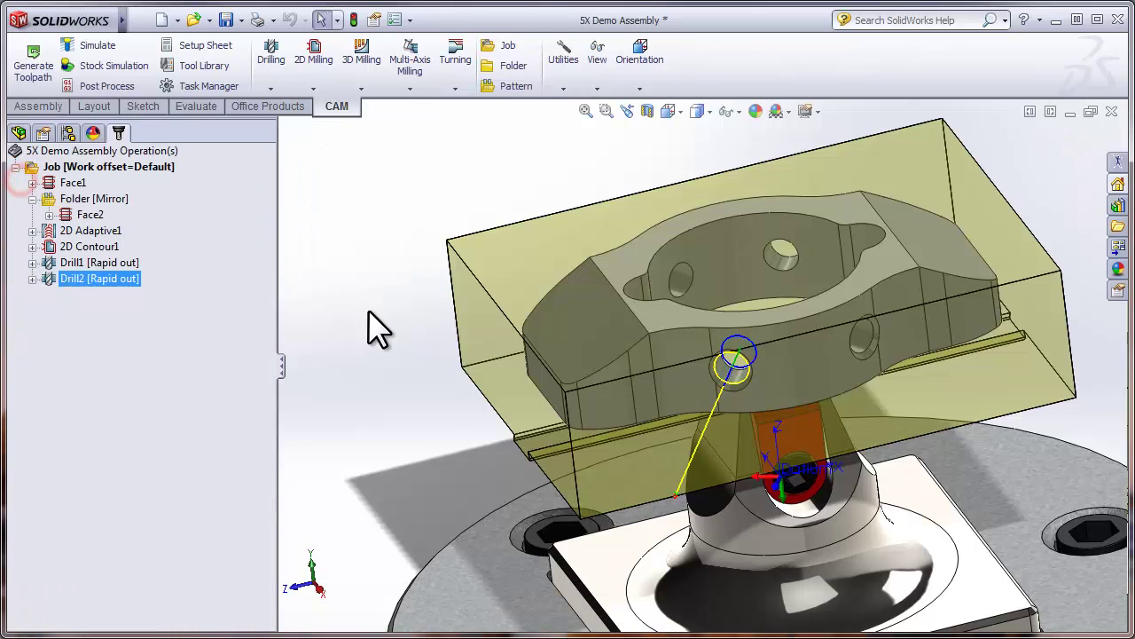
# Step: Start a duplication pattern of Drill1 and Drill2 with the drilled front side hole's cylindrical face as the source
pyautogui.click(108, 261)
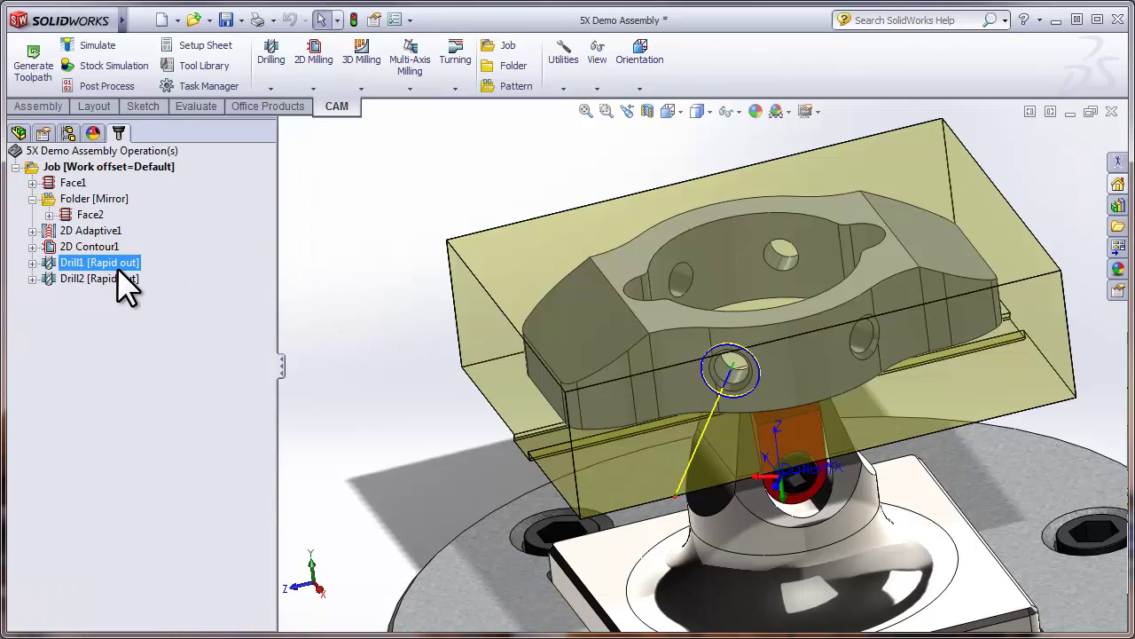
pyautogui.click(114, 272)
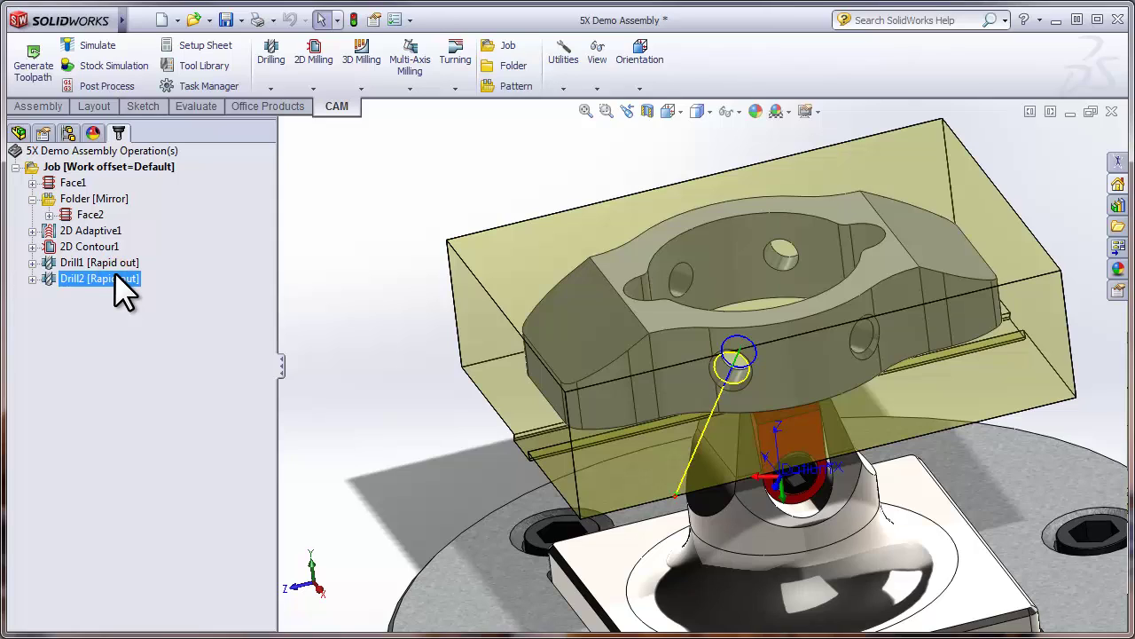
pyautogui.keyDown('ctrl'); pyautogui.click(108, 264); pyautogui.keyUp('ctrl')
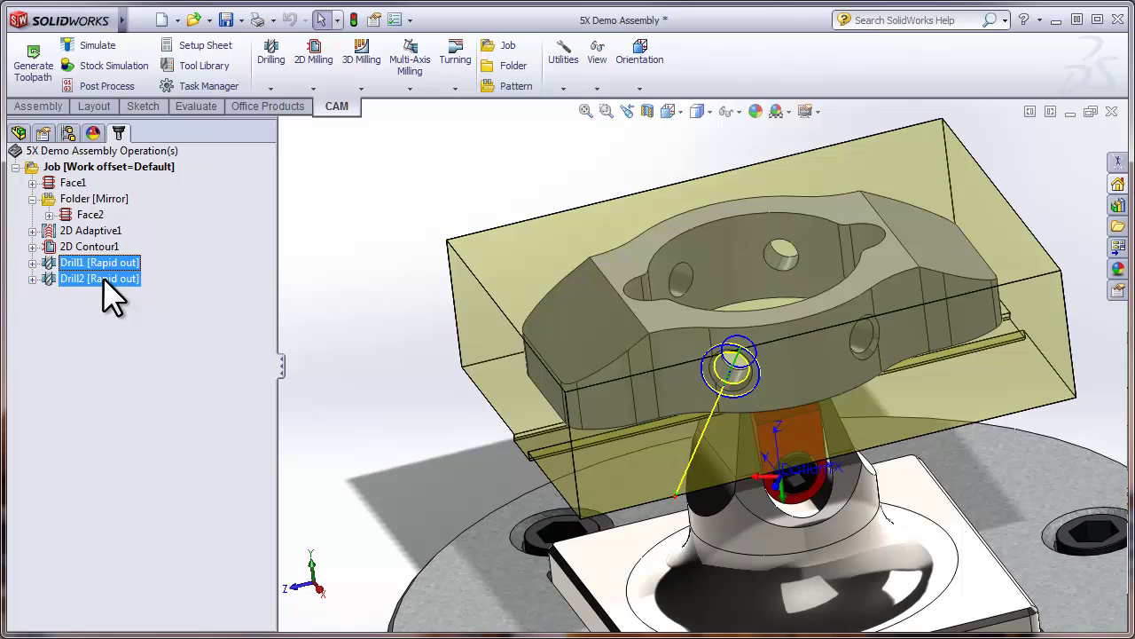
pyautogui.click(510, 88)
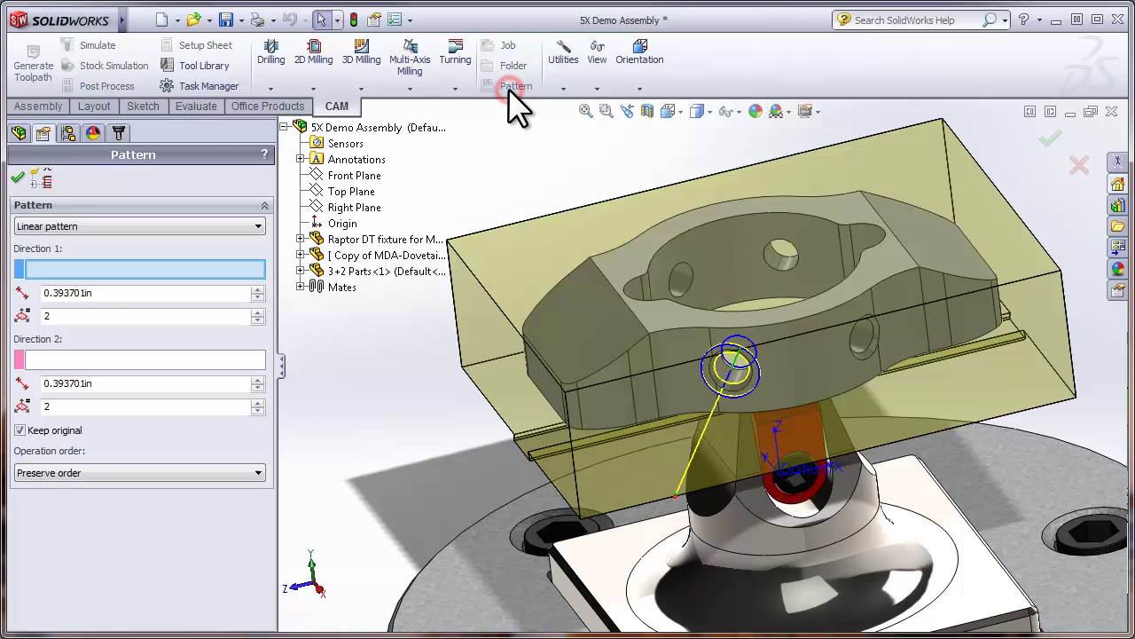
pyautogui.click(151, 225)
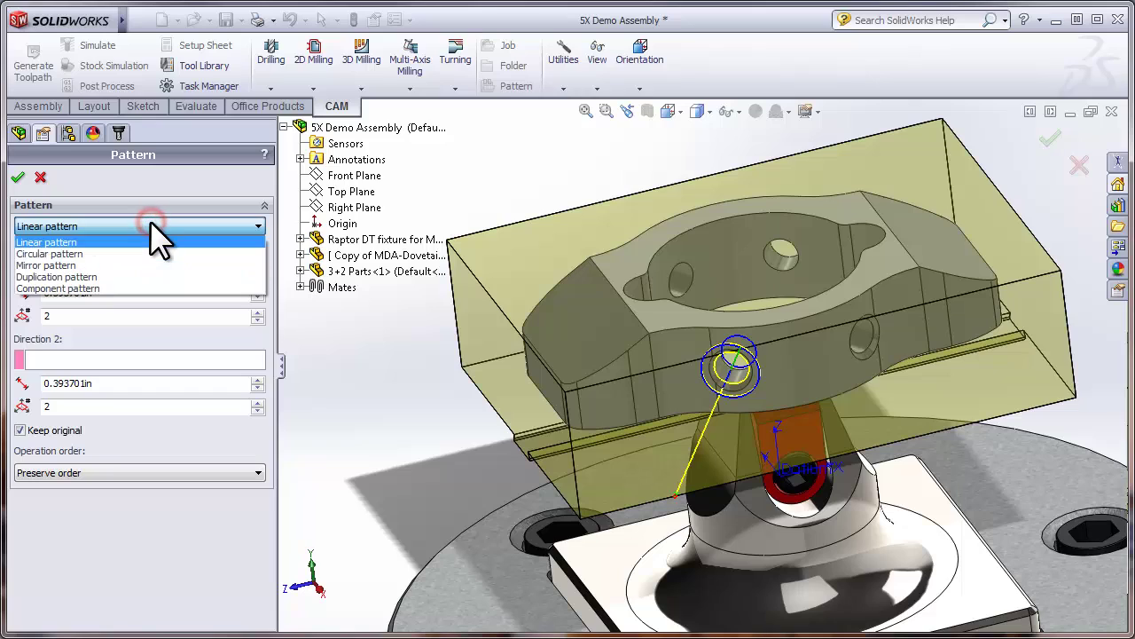
pyautogui.click(104, 279)
pyautogui.click(97, 252)
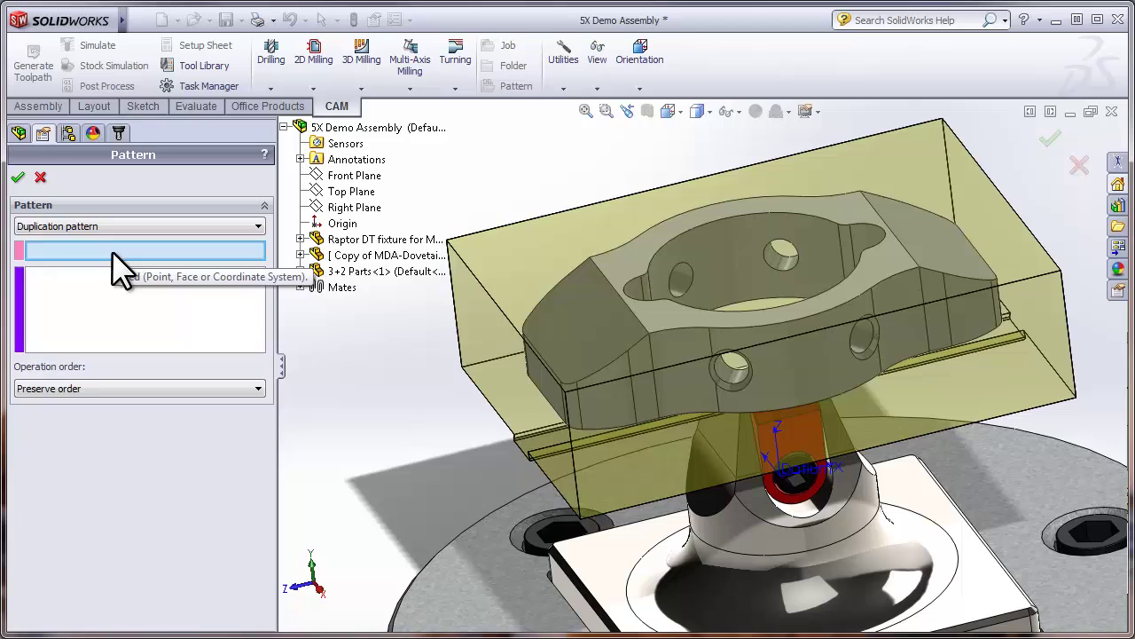
pyautogui.click(733, 380)
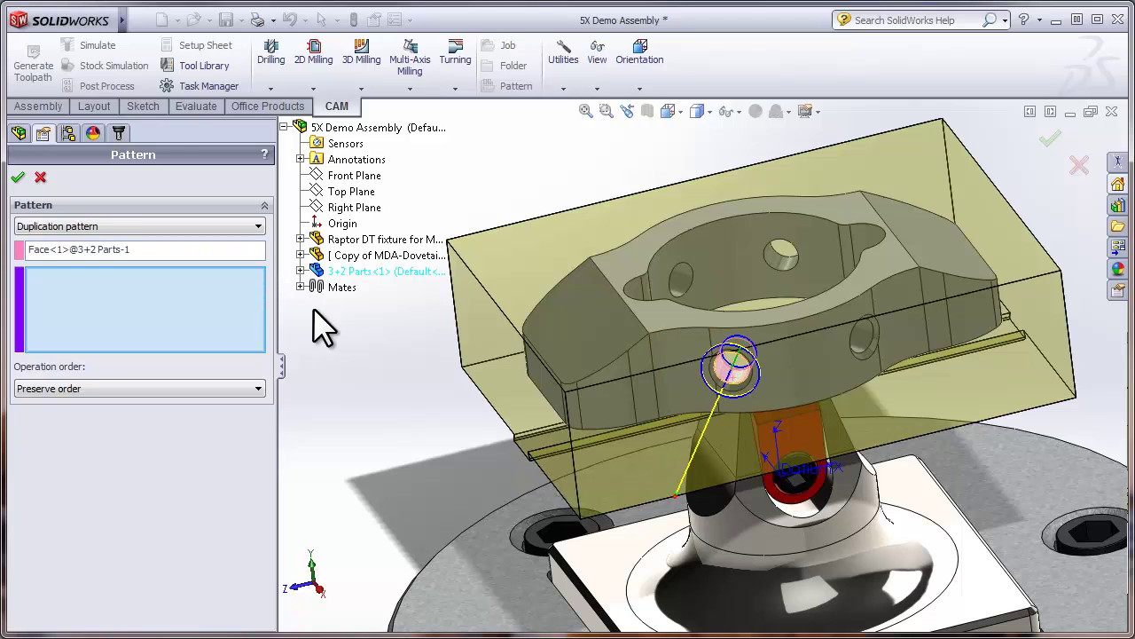
# Step: Duplicate the drilling onto the cylindrical faces of the other three side holes, with the operation order set to Order by tool
pyautogui.click(137, 291)
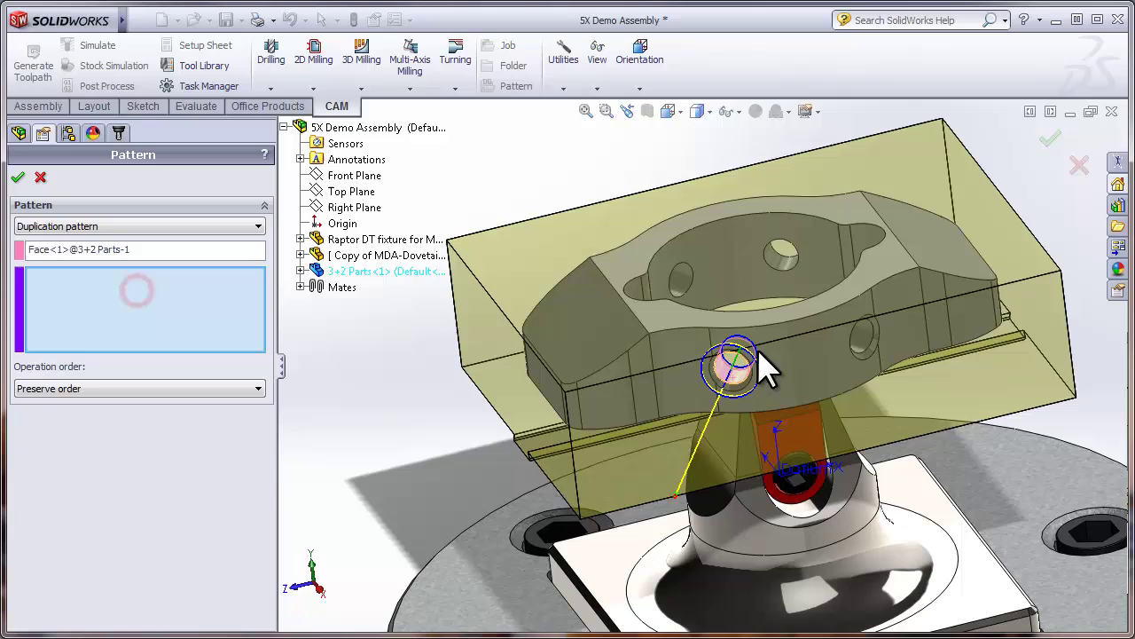
pyautogui.click(861, 342)
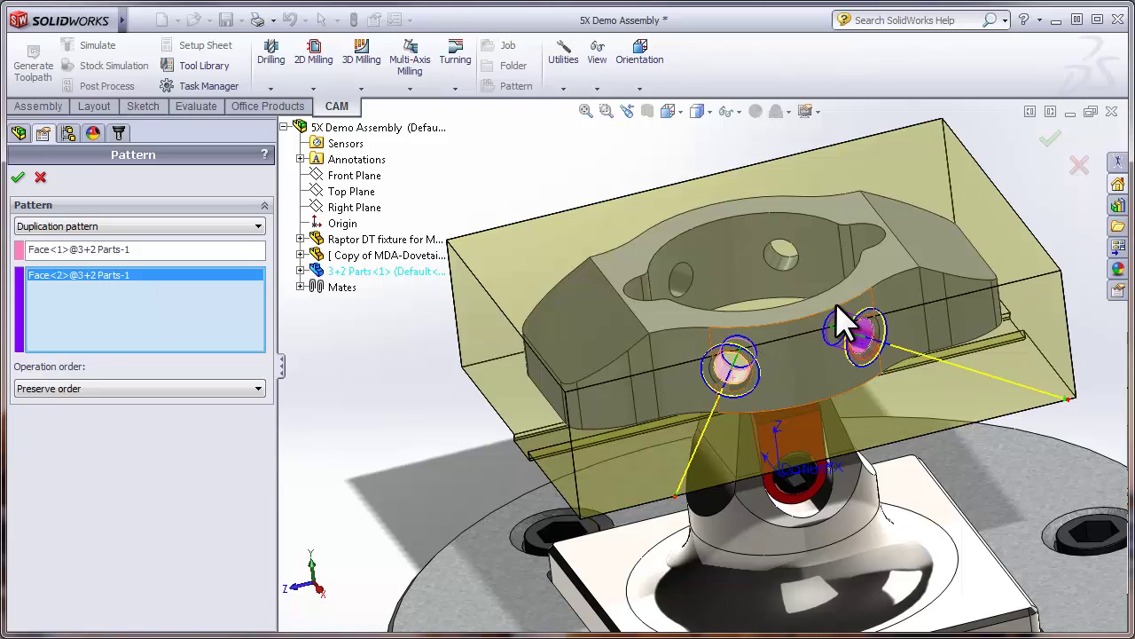
pyautogui.click(765, 264)
pyautogui.click(682, 281)
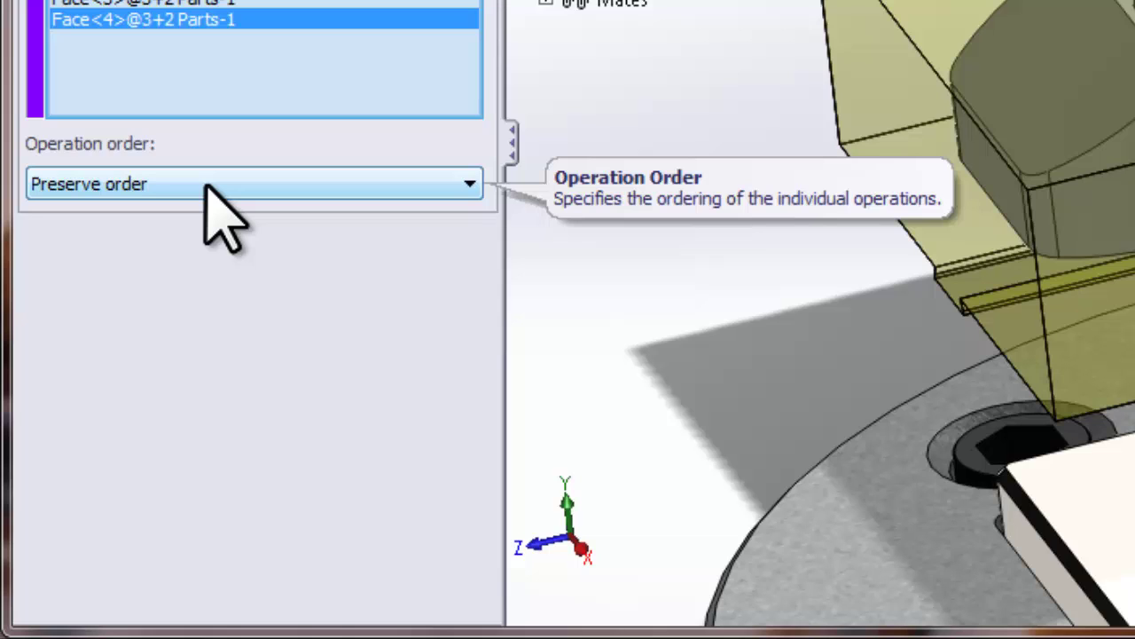
pyautogui.click(206, 186)
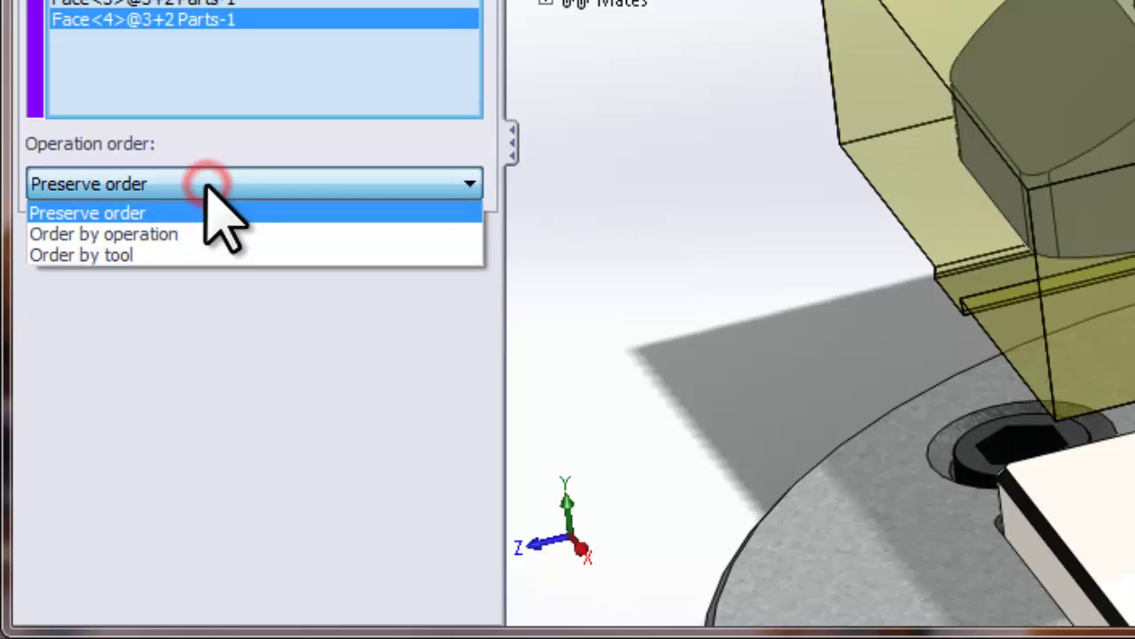
pyautogui.click(151, 254)
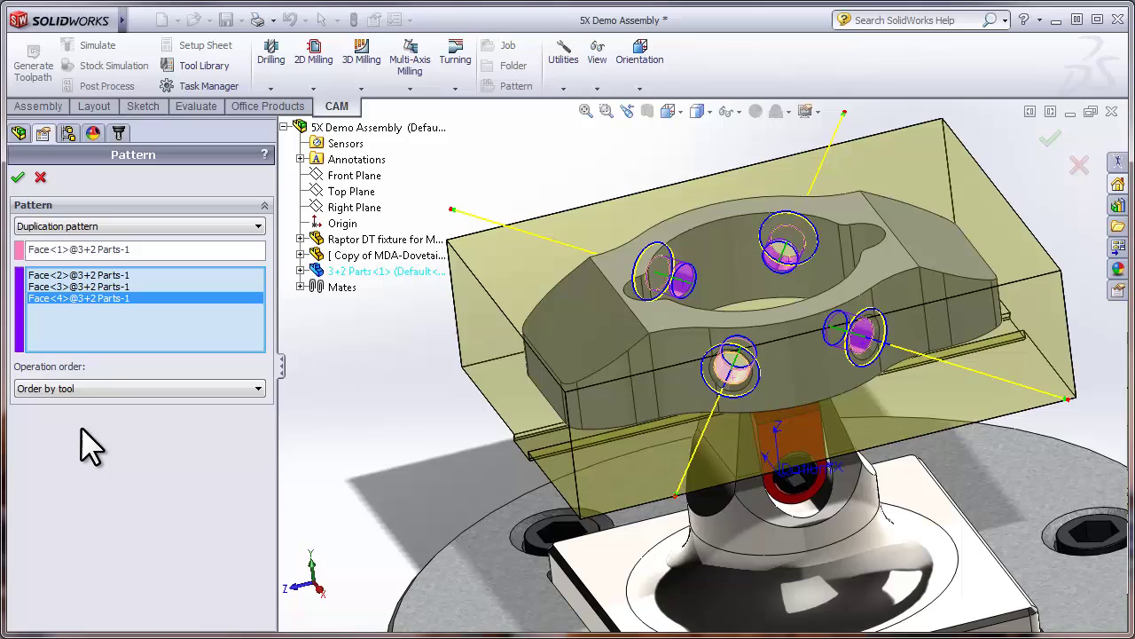
pyautogui.click(18, 178)
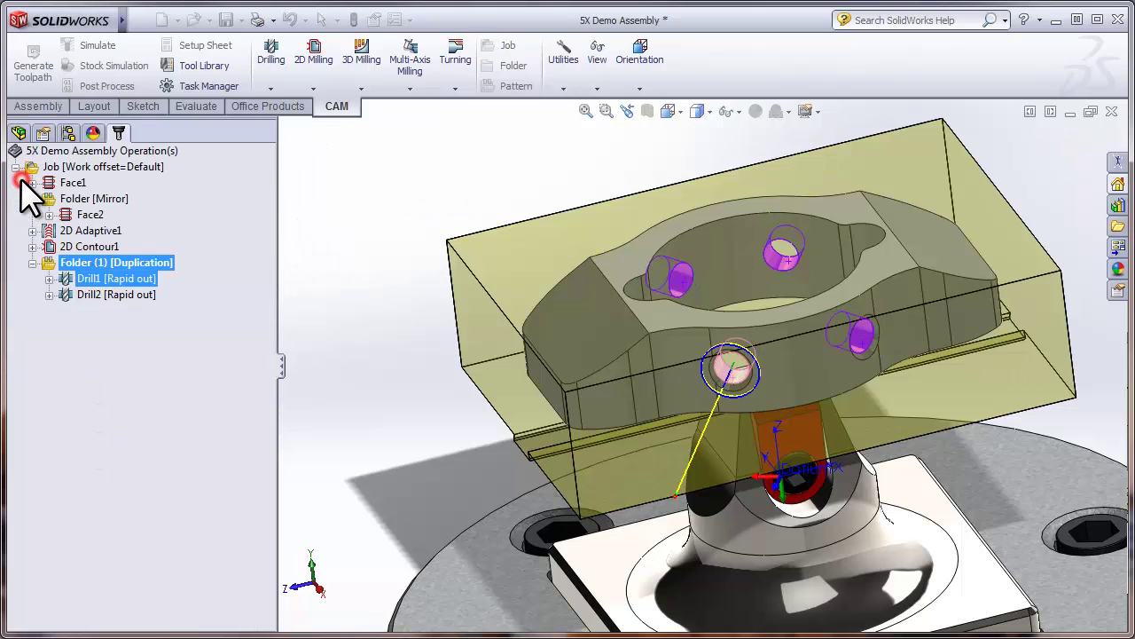
# Step: Show the duplicated drill toolpaths on the part and make the Job the default folder
pyautogui.click(121, 264)
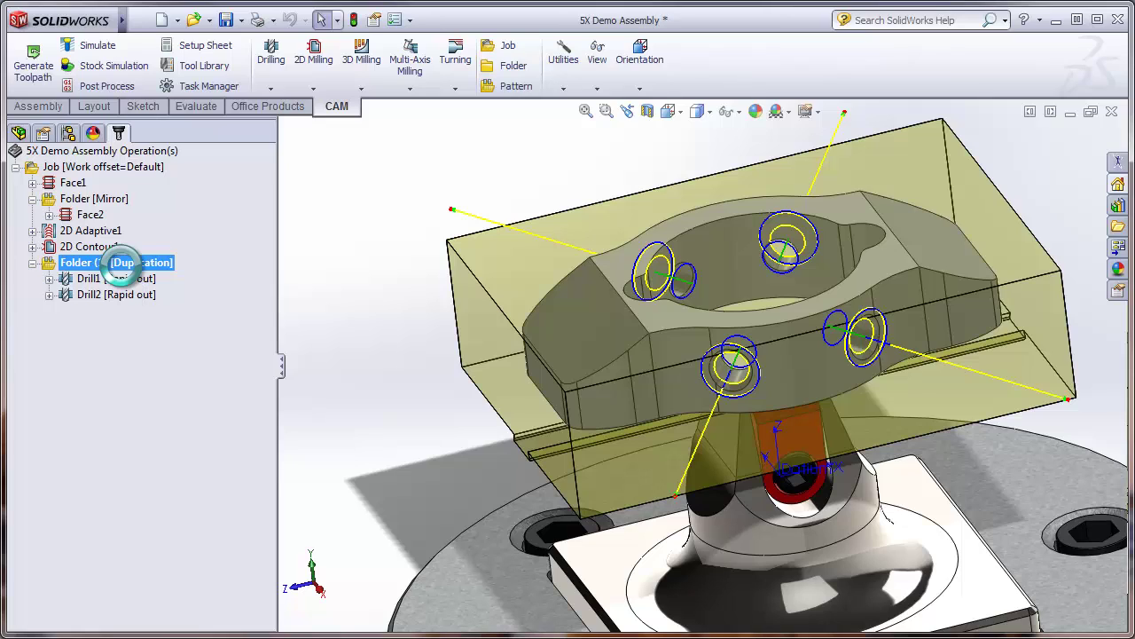
pyautogui.moveTo(984, 254); pyautogui.dragTo(744, 245, button='middle')
pyautogui.scroll(3, 741, 241)
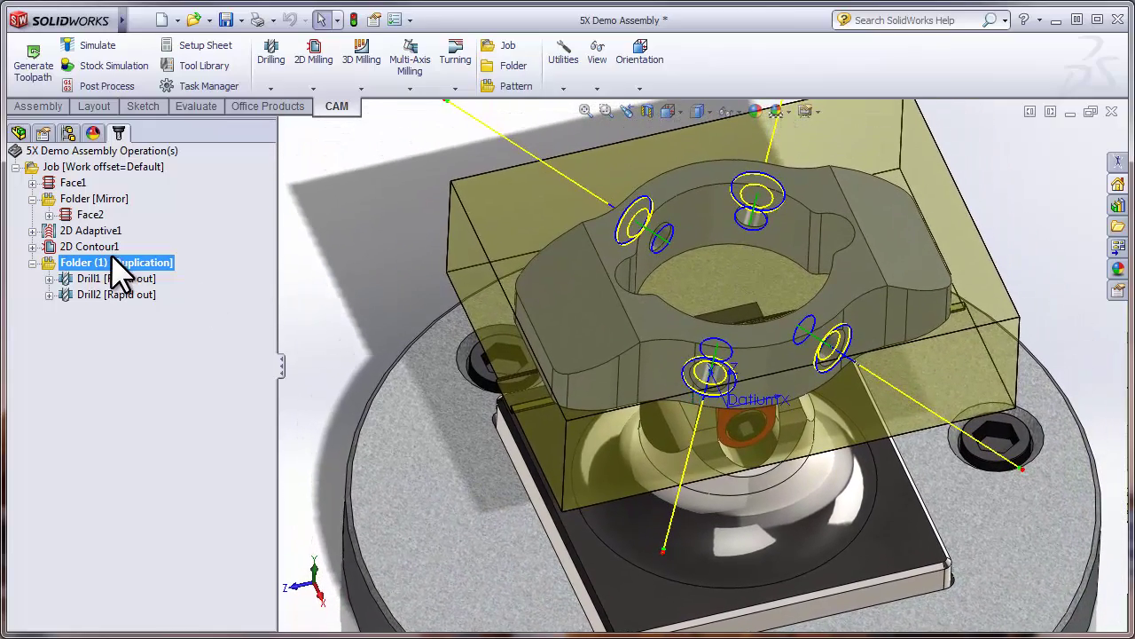
pyautogui.rightClick(90, 168)
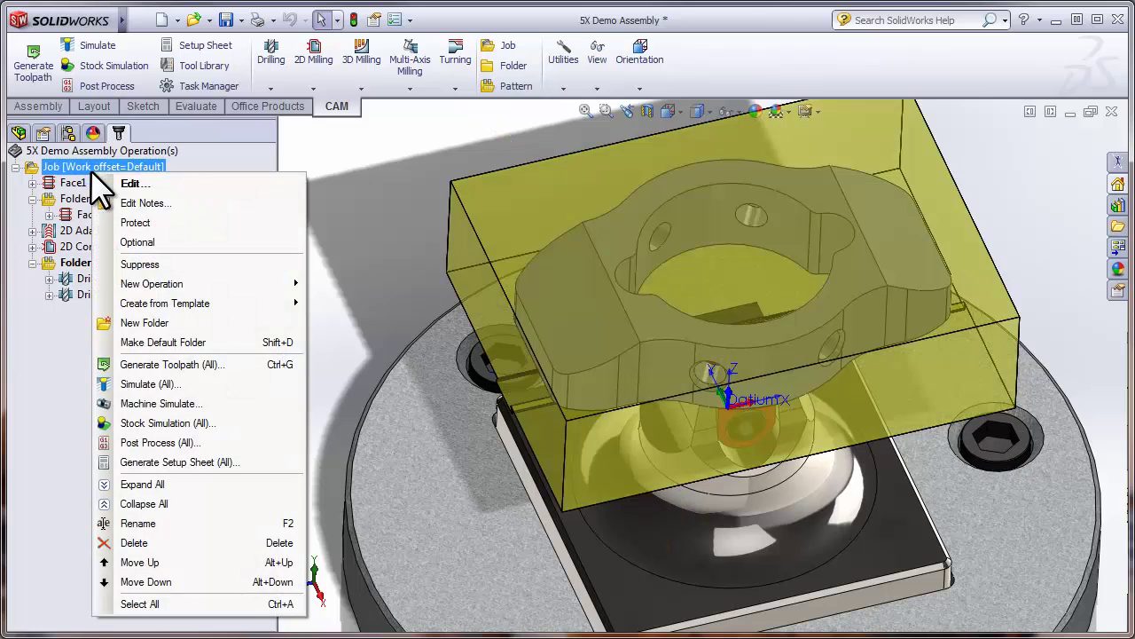
pyautogui.click(95, 342)
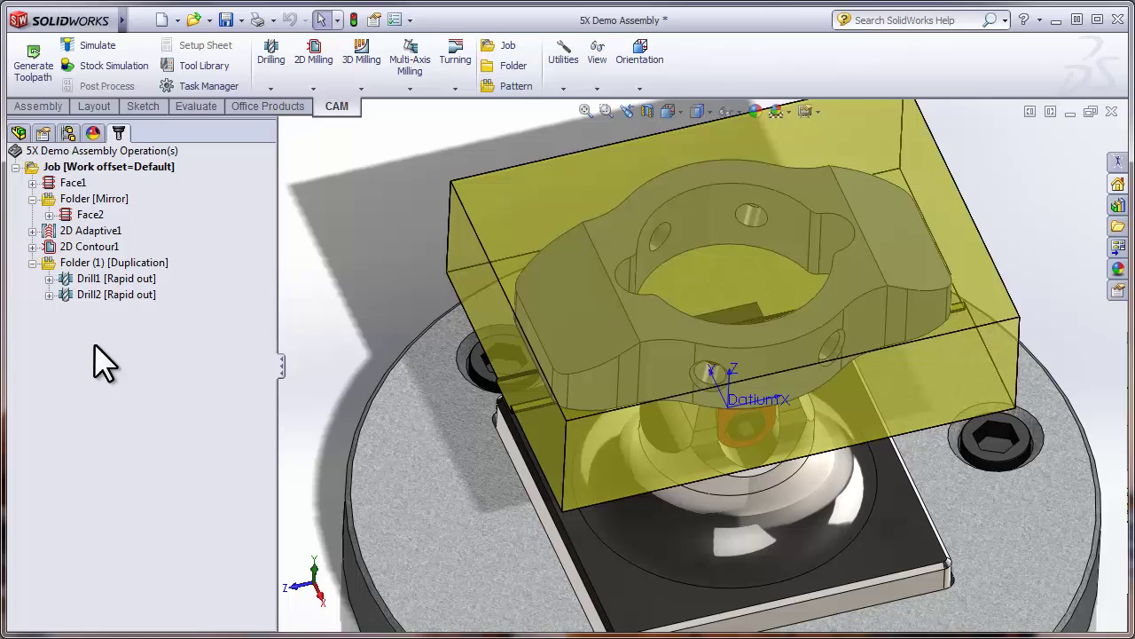
# Step: Duplicate the 2D Adaptive1 and 2D Contour1 operations together and select the 2D Adaptive2 copy
pyautogui.click(82, 248)
pyautogui.keyDown('ctrl'); pyautogui.click(83, 230); pyautogui.keyUp('ctrl')
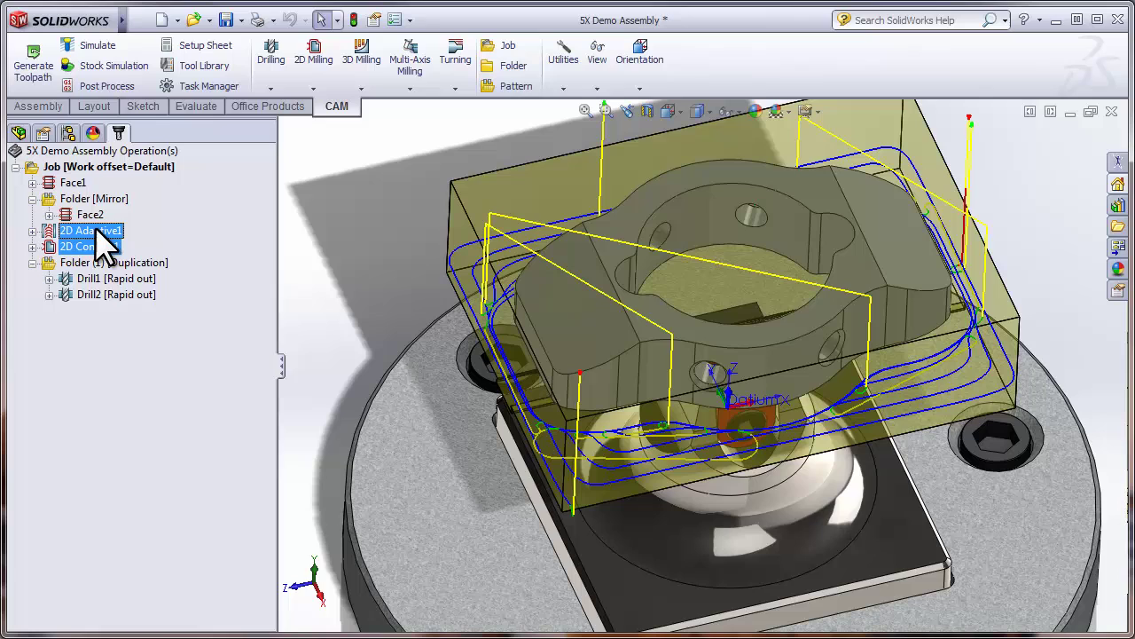
pyautogui.rightClick(103, 238)
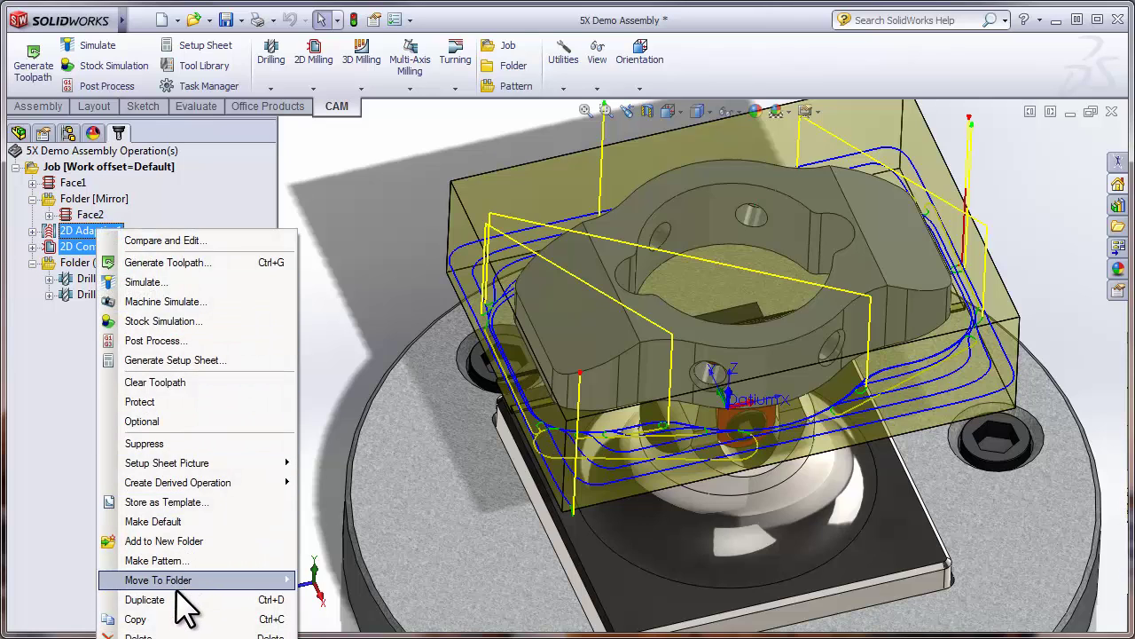
pyautogui.click(177, 600)
pyautogui.click(93, 264)
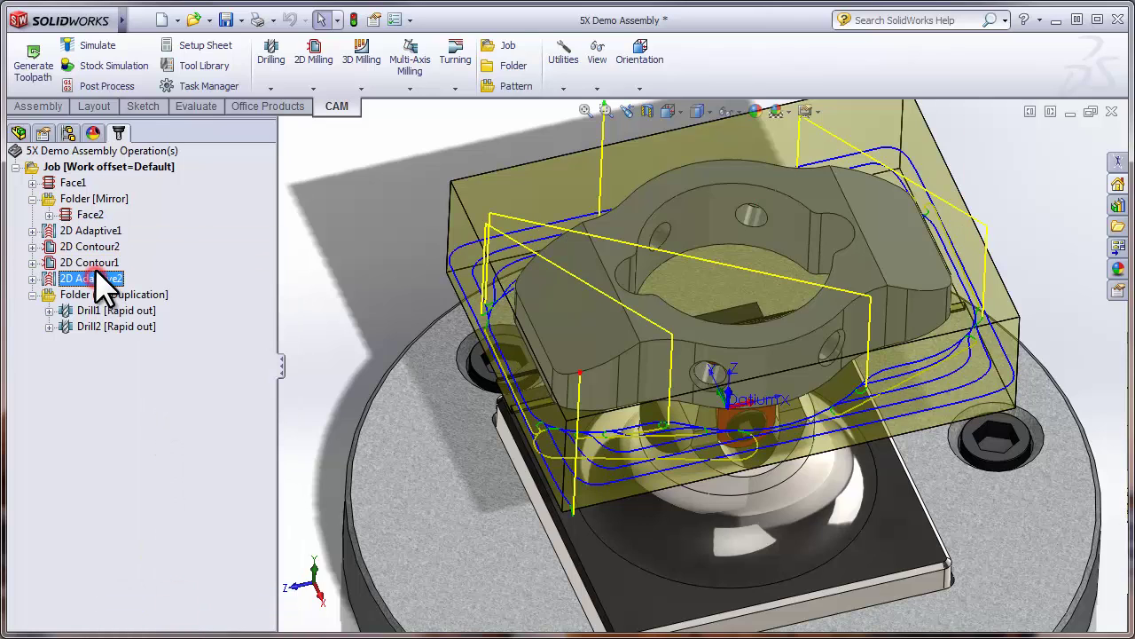
# Step: Reorder the operations so the drilling duplication folder follows 2D Contour2 and 2D Contour1 comes after 2D Adaptive2
pyautogui.click(93, 295)
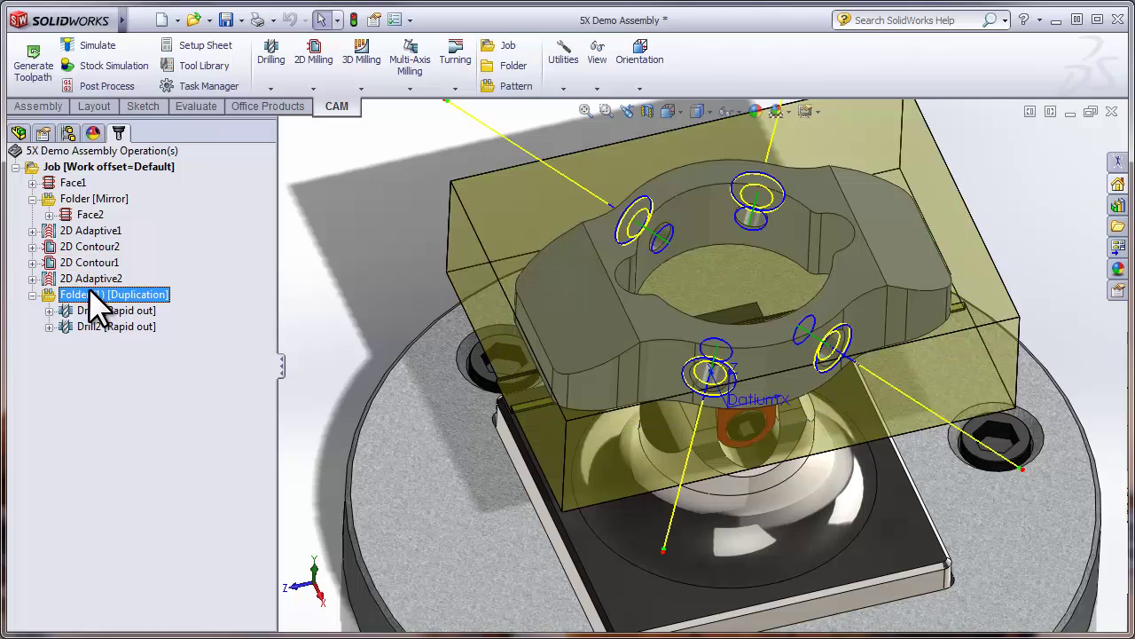
pyautogui.moveTo(99, 286); pyautogui.dragTo(152, 266)
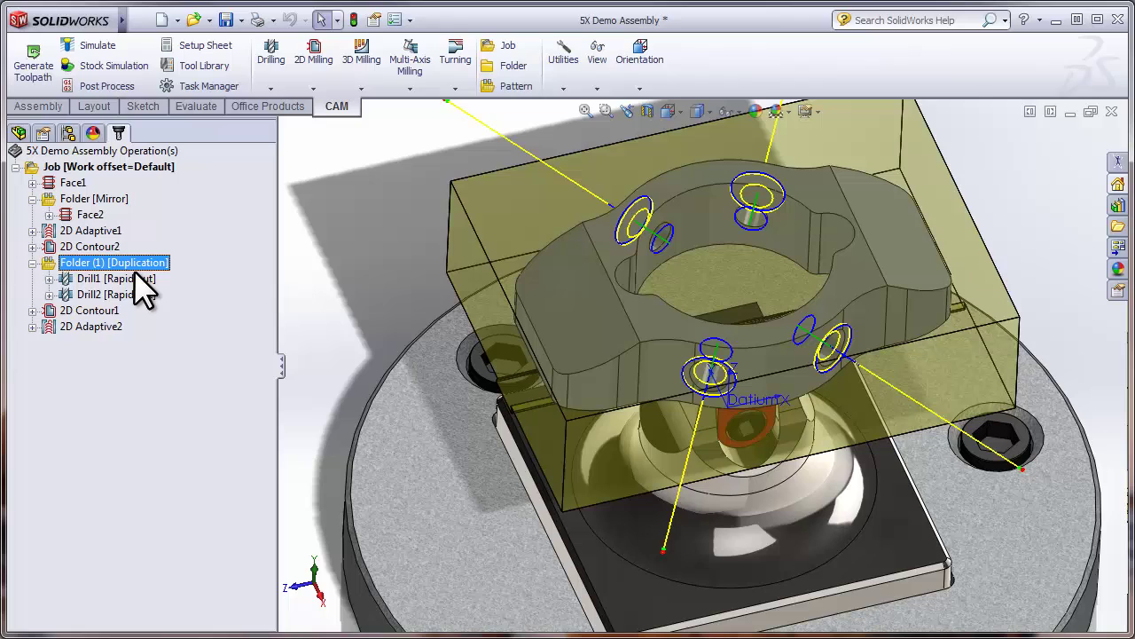
pyautogui.click(79, 311)
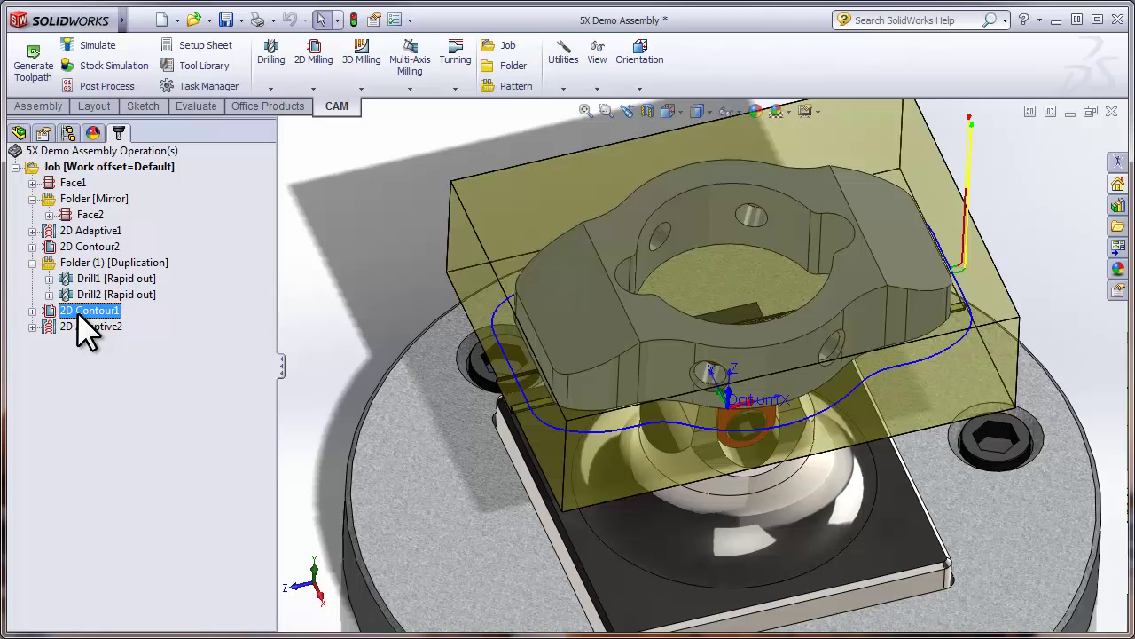
pyautogui.moveTo(78, 311); pyautogui.dragTo(78, 328)
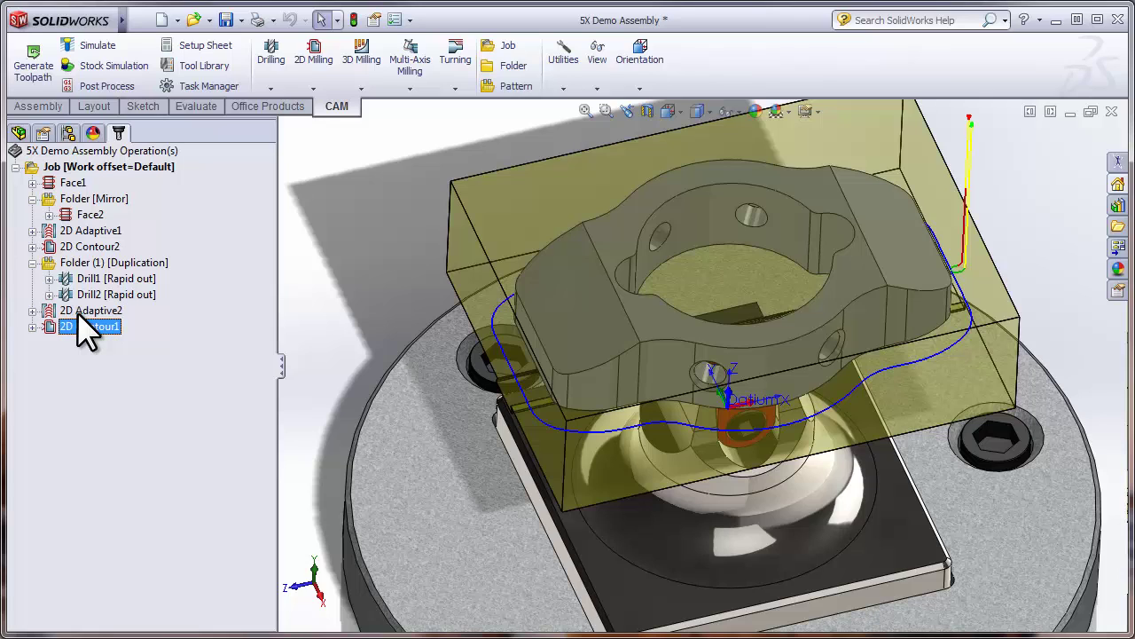
# Step: Edit 2D Adaptive2 and replace its outer model contour with the lower edge of the part's central opening
pyautogui.click(88, 310)
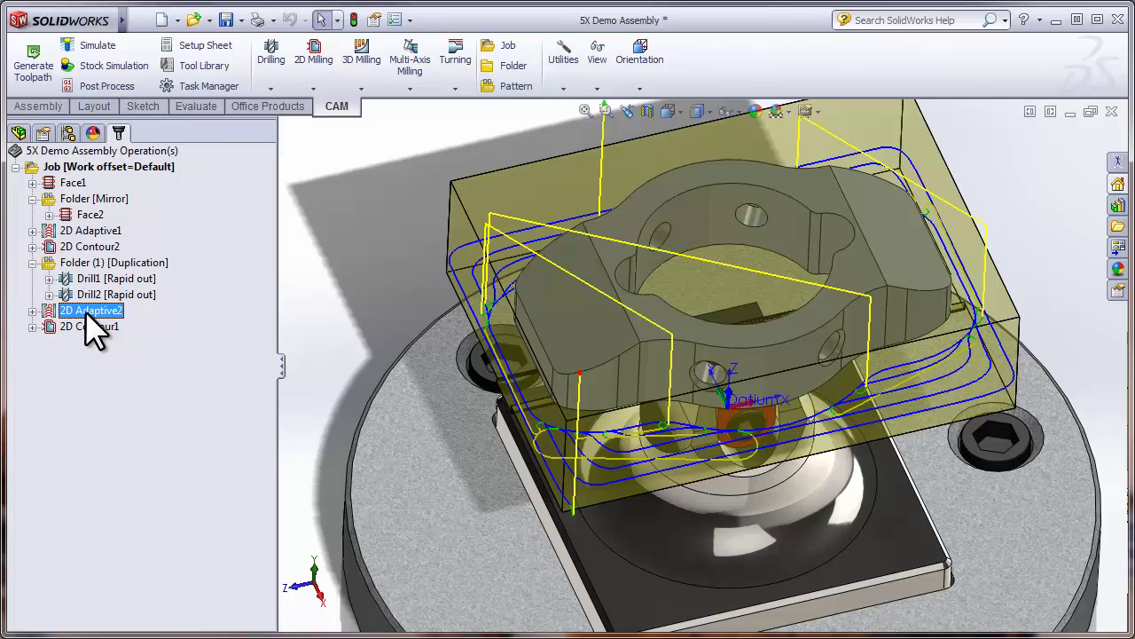
pyautogui.rightClick(86, 313)
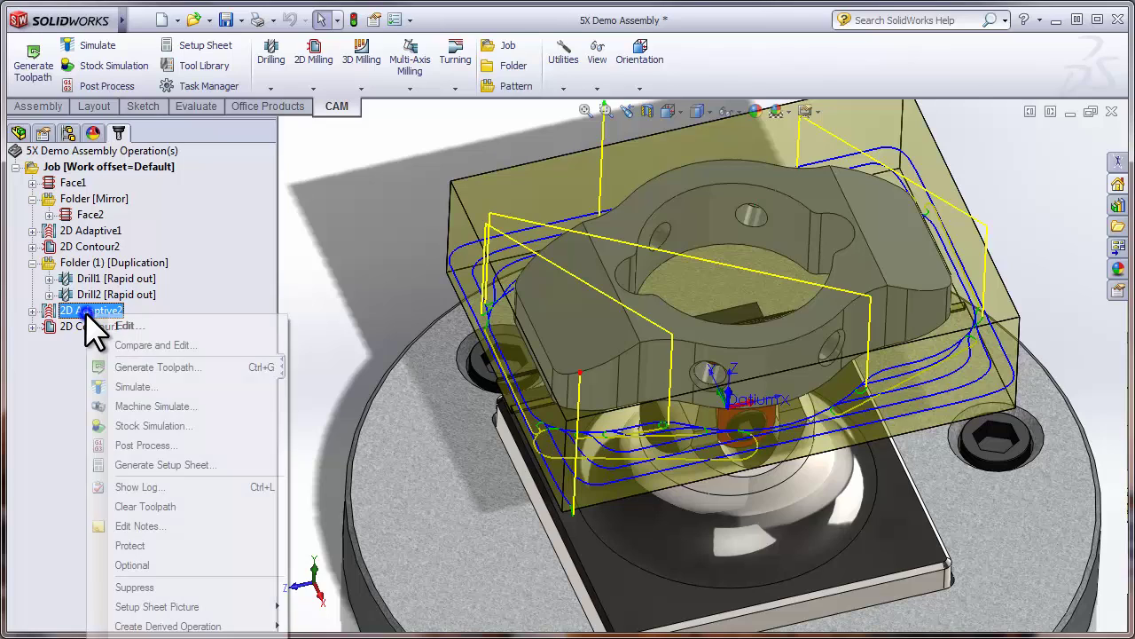
pyautogui.click(114, 325)
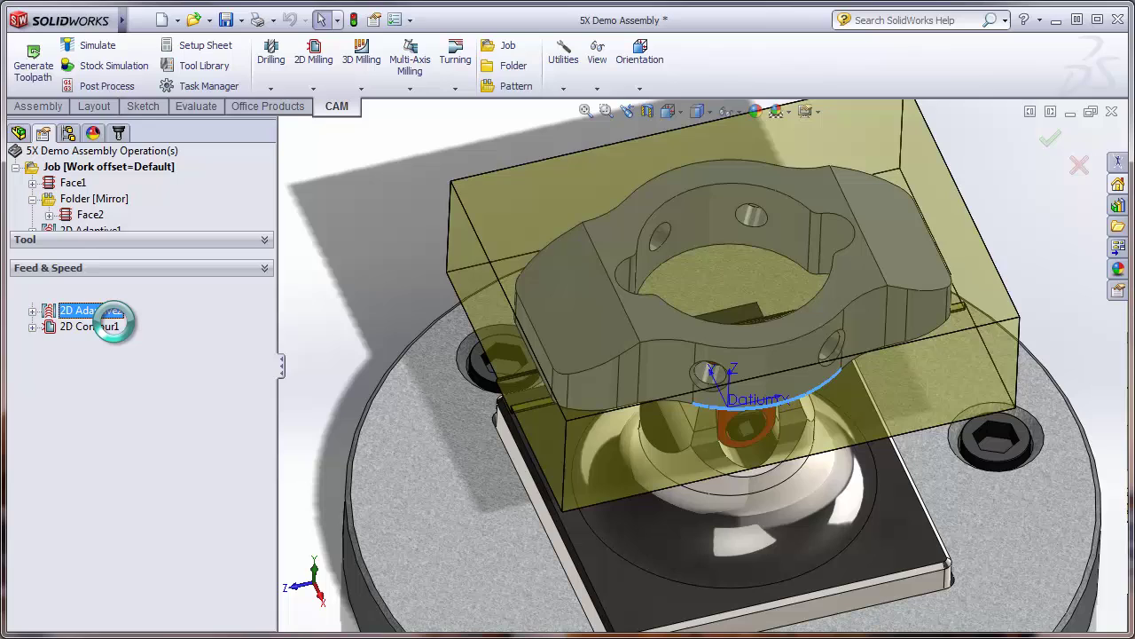
pyautogui.click(53, 210)
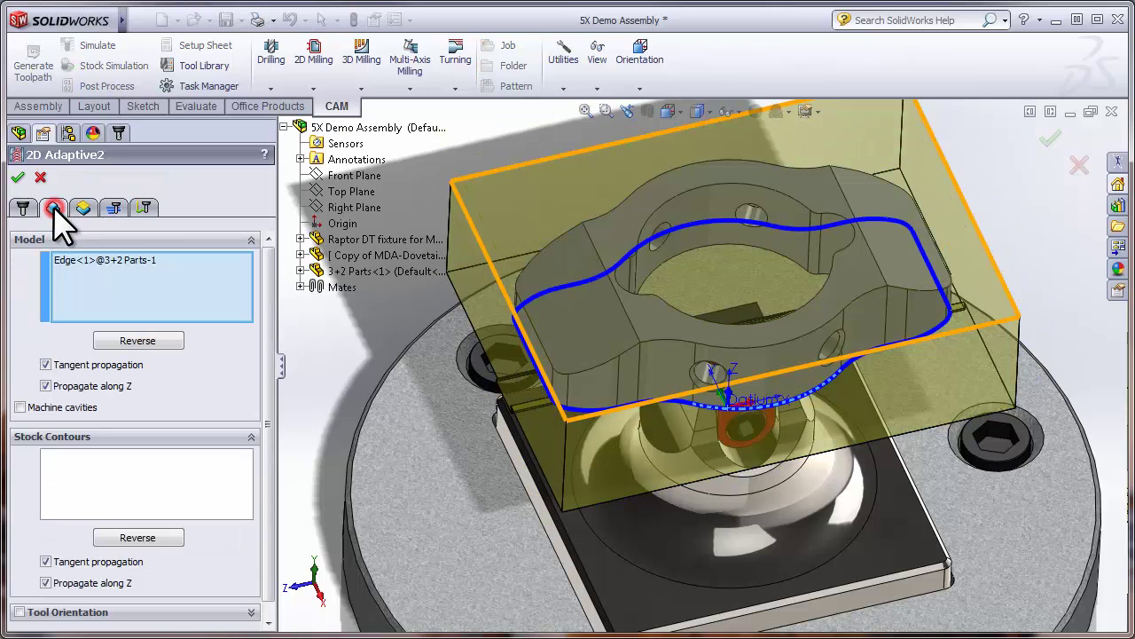
pyautogui.click(80, 260)
pyautogui.press('Delete')
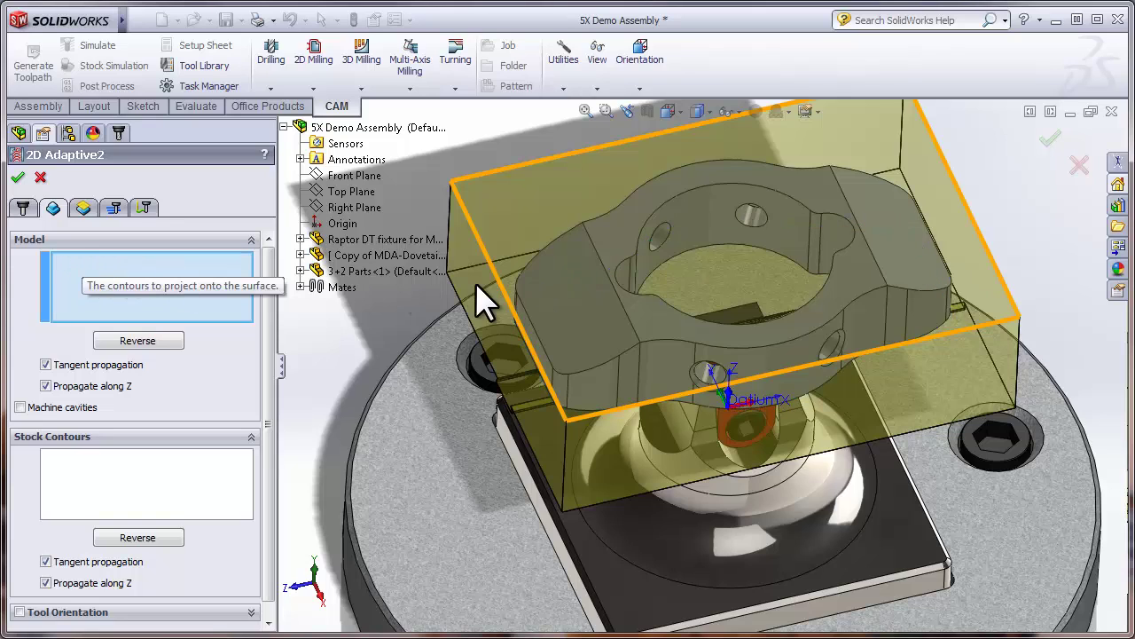
pyautogui.click(799, 262)
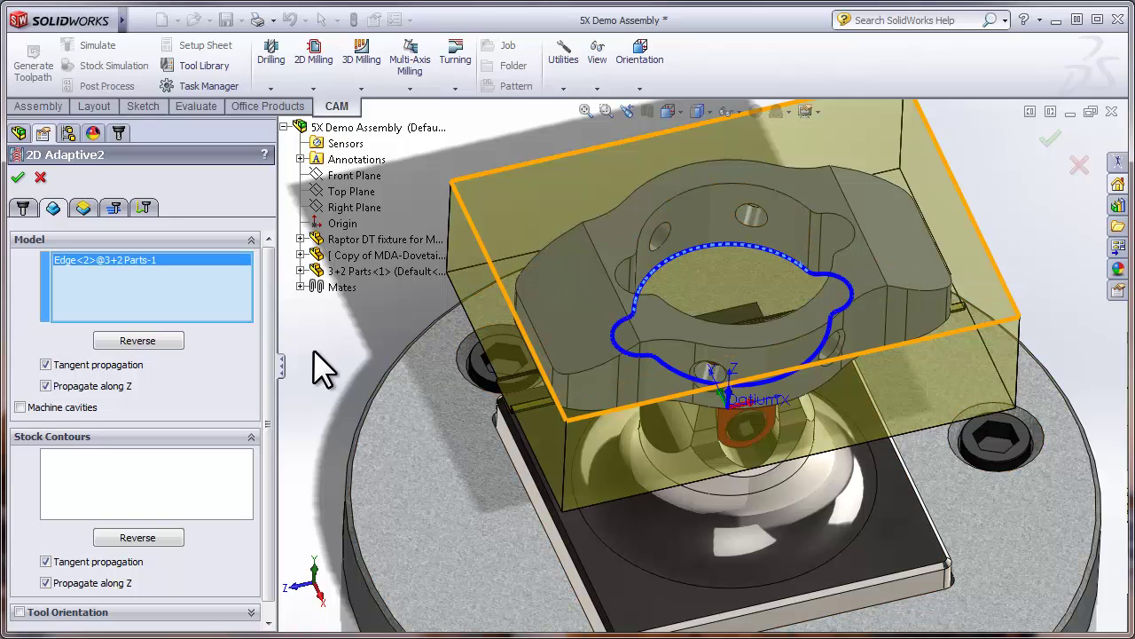
# Step: Enable Machine cavities for 2D Adaptive2 and accept the operation to regenerate its toolpath
pyautogui.moveTo(61, 410)
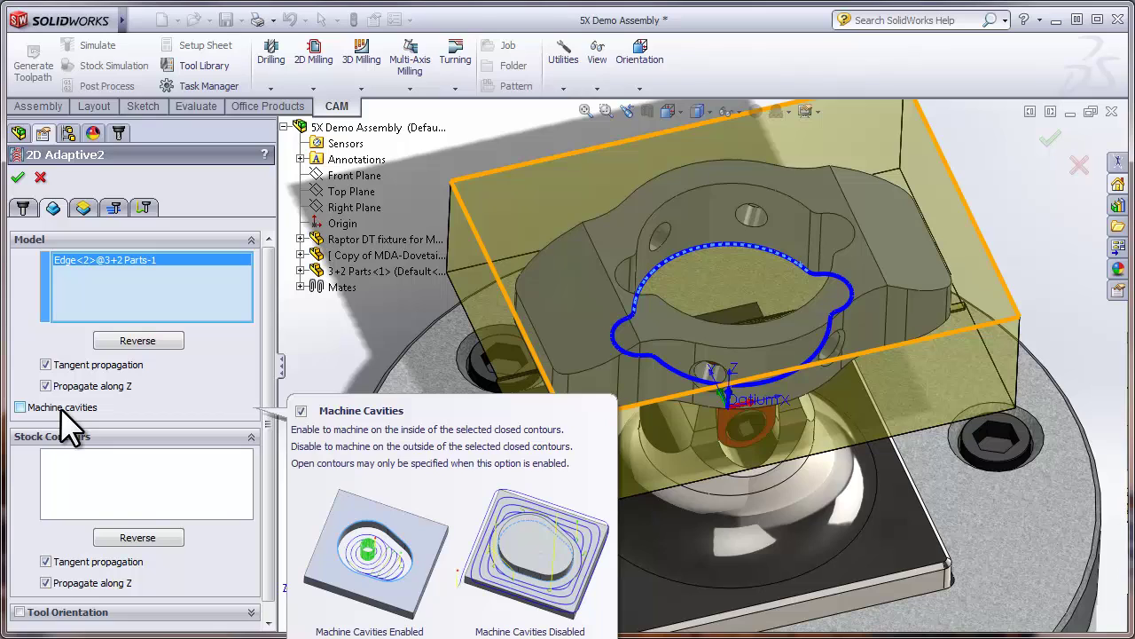
pyautogui.click(59, 408)
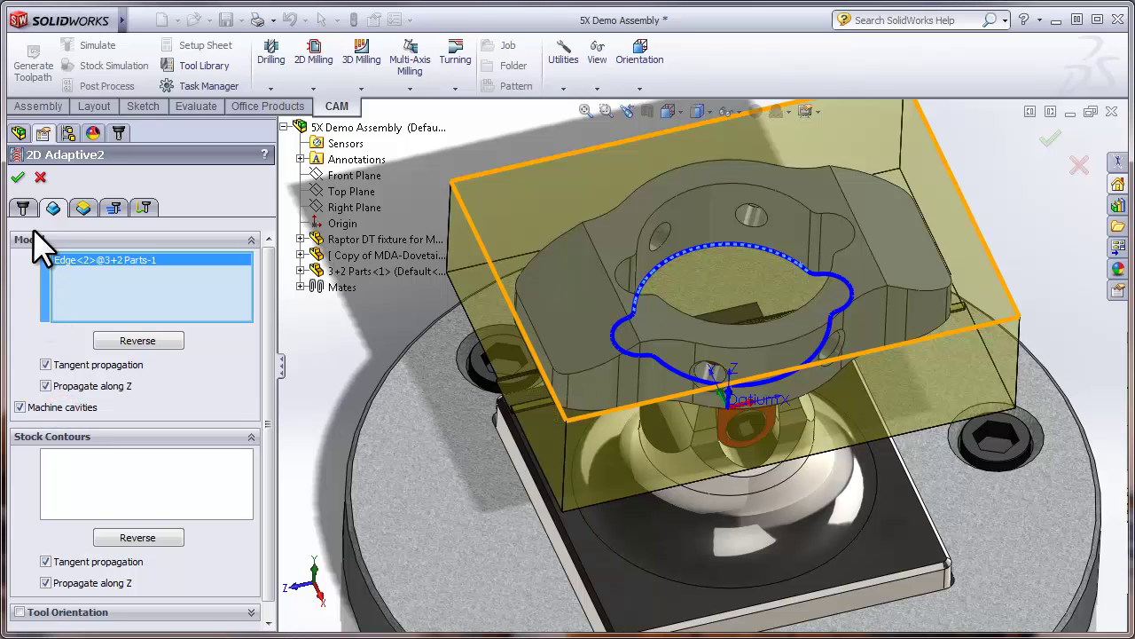
pyautogui.click(17, 177)
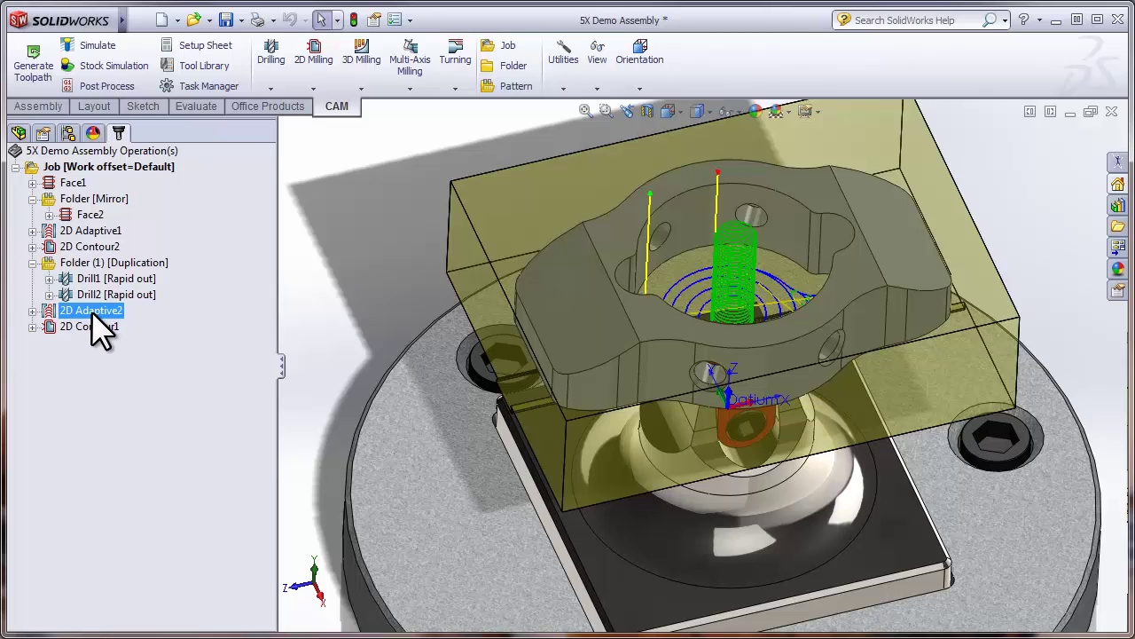
# Step: Copy all compatible geometry from 2D Adaptive2 to 2D Contour1 and check the contour's toolpath in the central opening
pyautogui.keyDown('shift'); pyautogui.moveTo(103, 327); pyautogui.dragTo(101, 327); pyautogui.keyUp('shift')
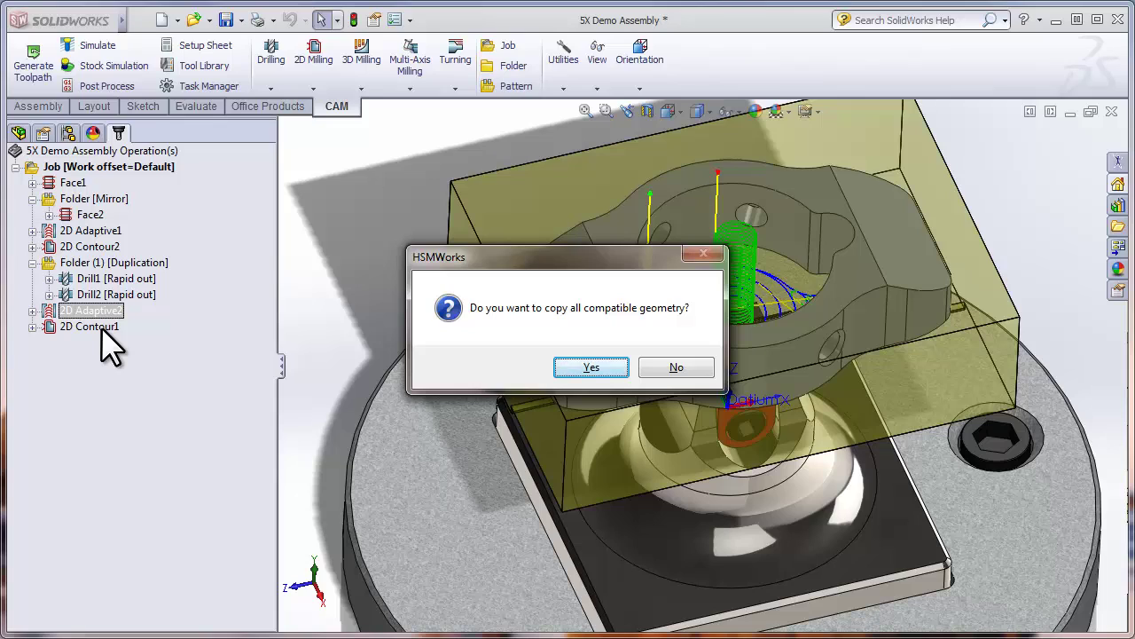
pyautogui.click(582, 362)
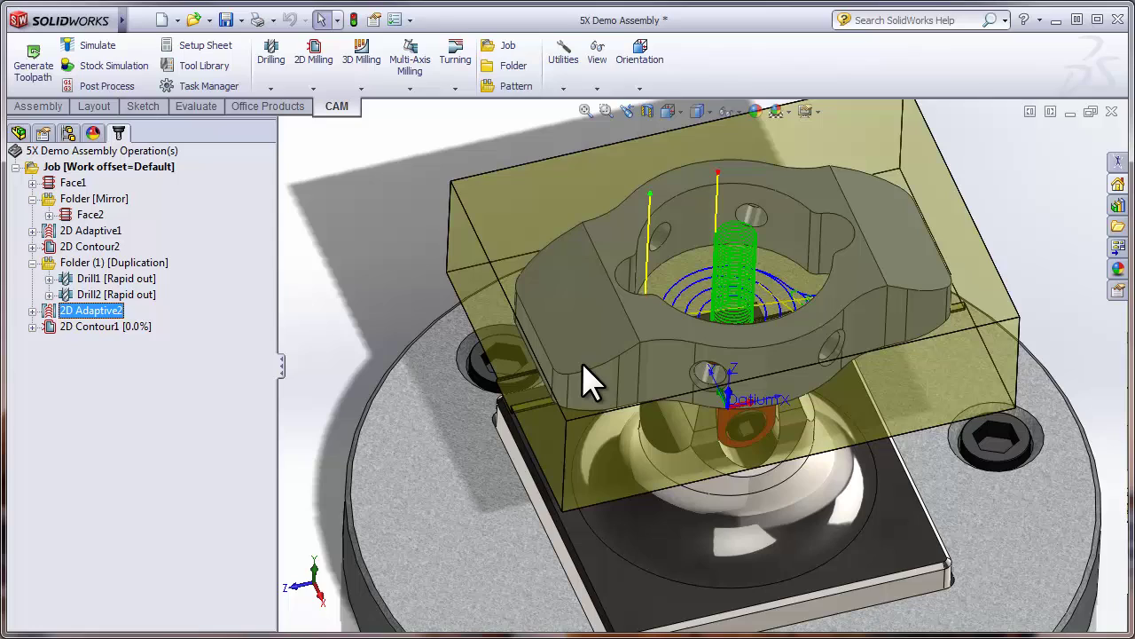
pyautogui.click(89, 326)
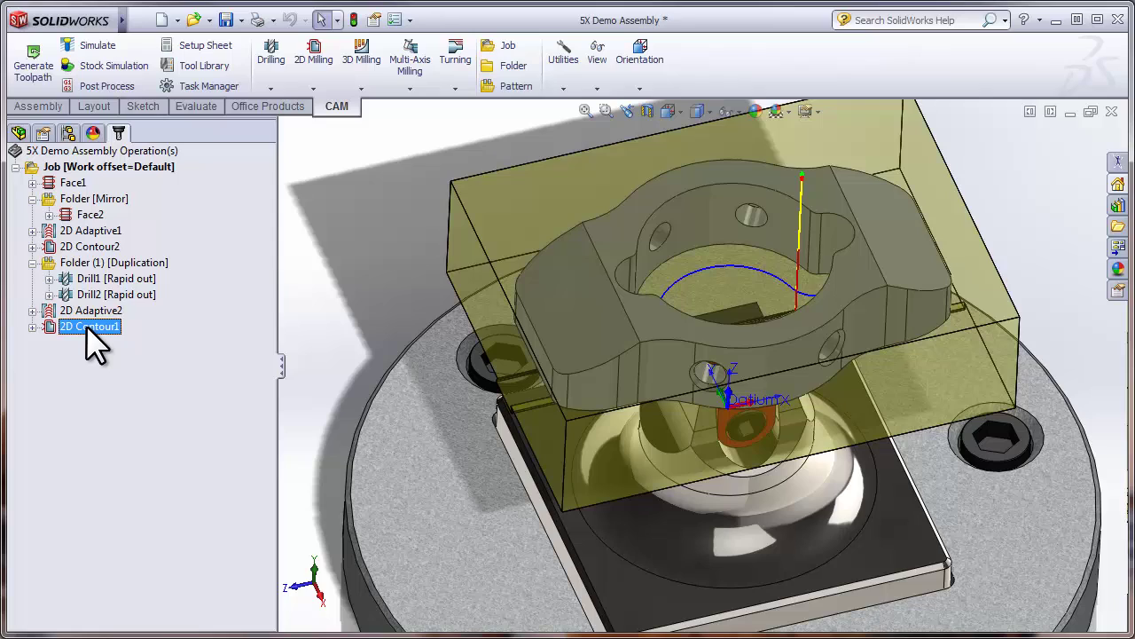
pyautogui.click(142, 352)
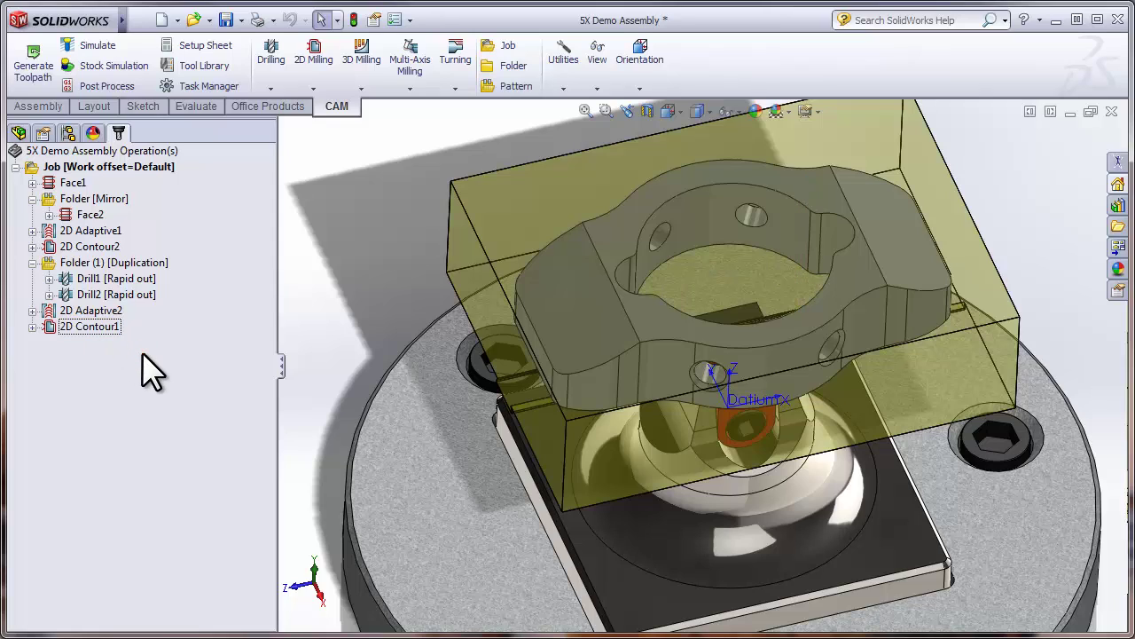